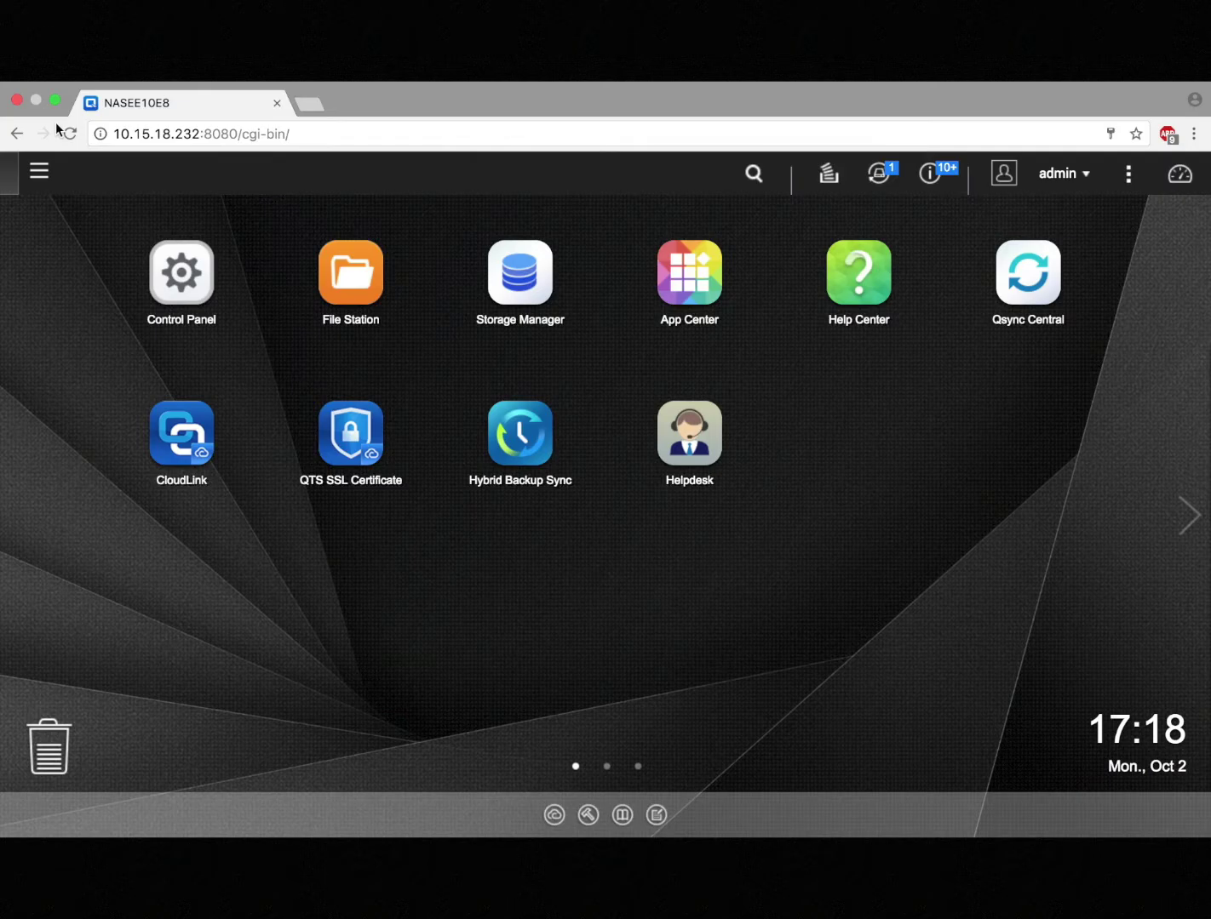
Start creating a thick multiple volume on Storage Pool 1 from the Storage Space page of Storage Manager
{"action": "left_click", "coordinate": [40, 173]}
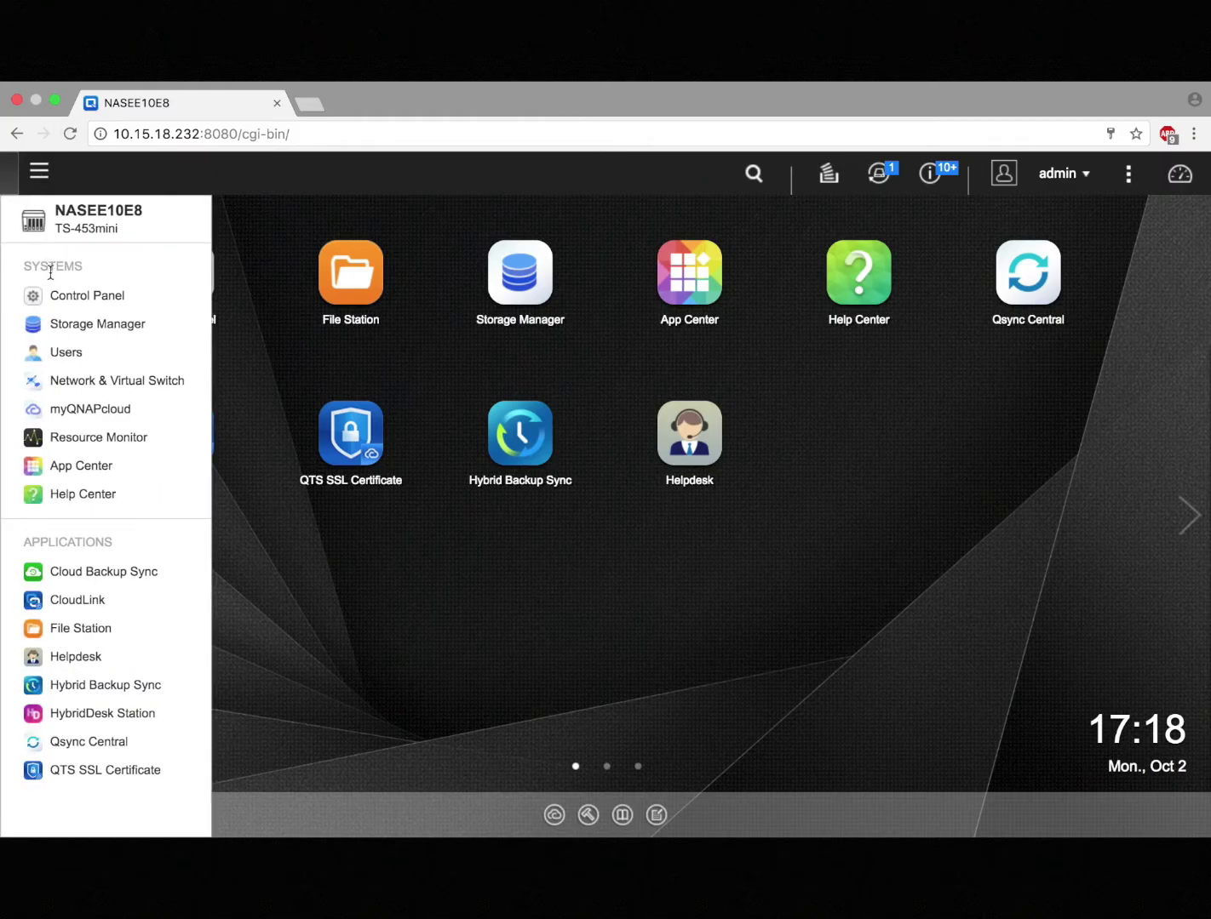
{"action": "left_click", "coordinate": [59, 329]}
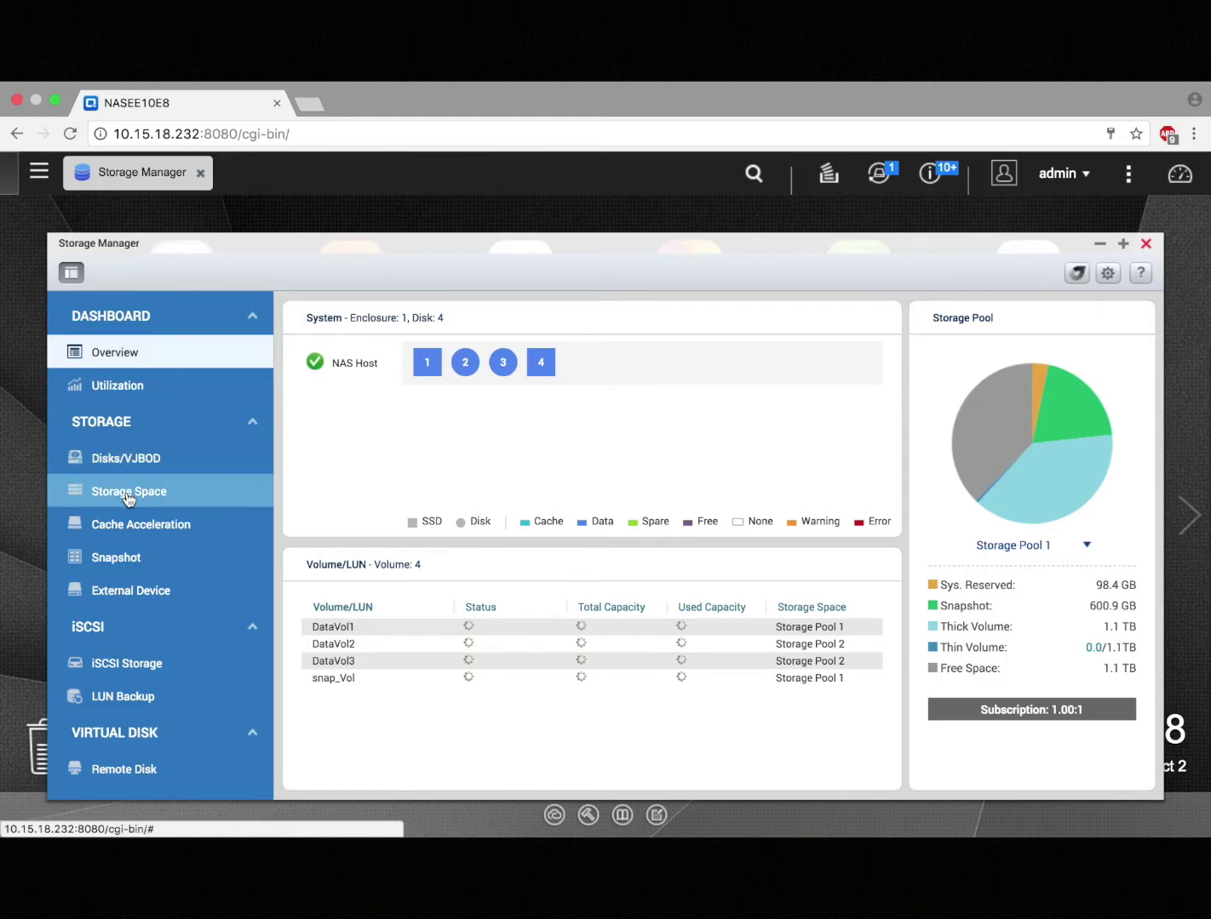
{"action": "left_click", "coordinate": [128, 495]}
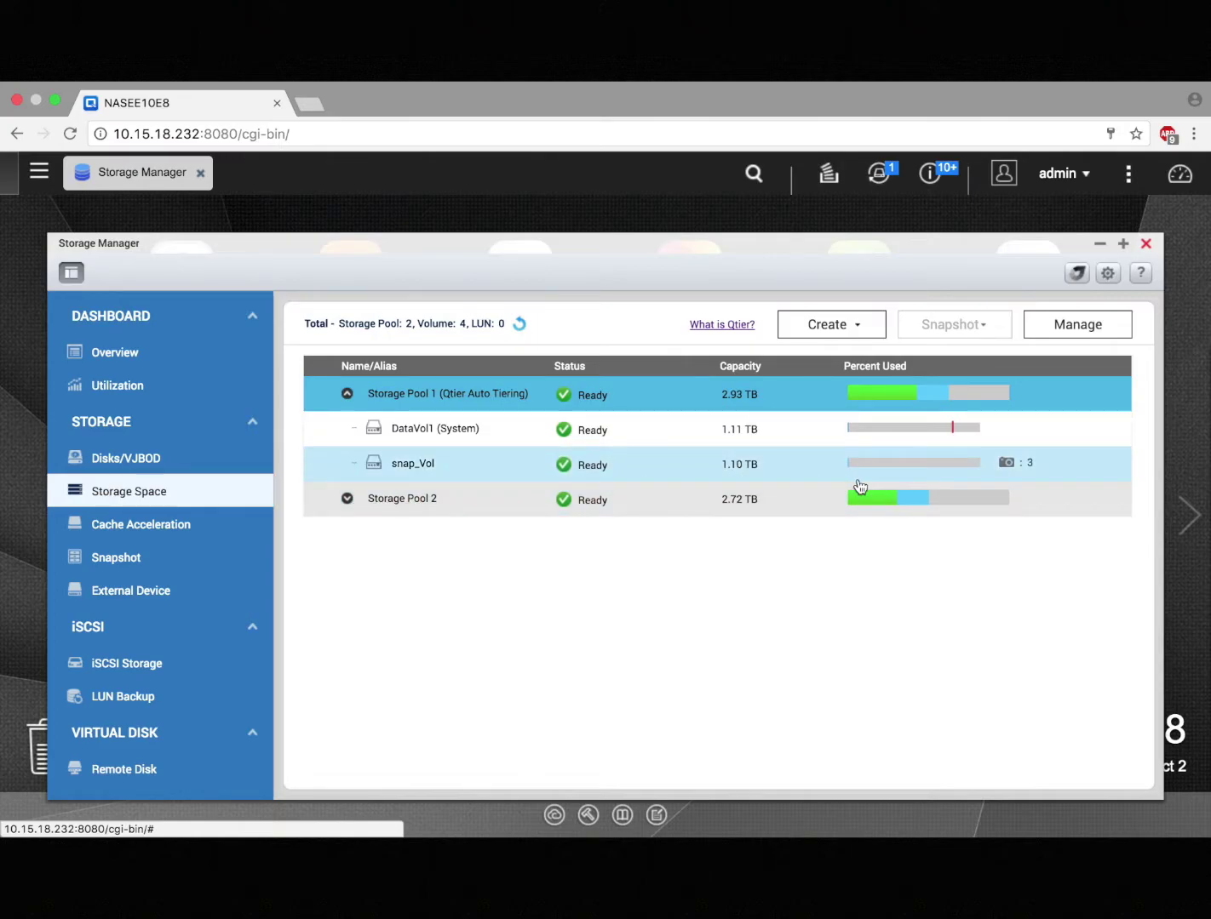
{"action": "left_click", "coordinate": [850, 330]}
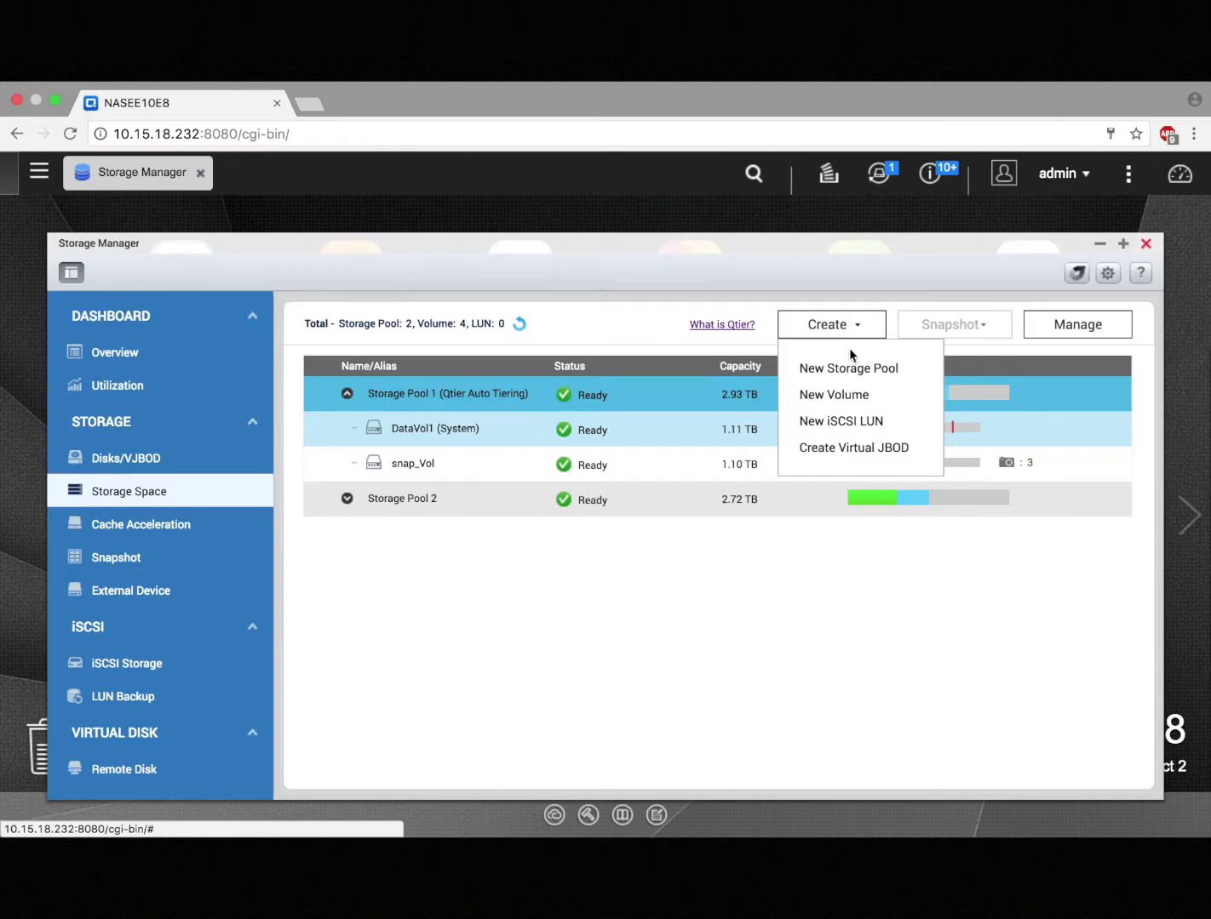
{"action": "left_click", "coordinate": [846, 397]}
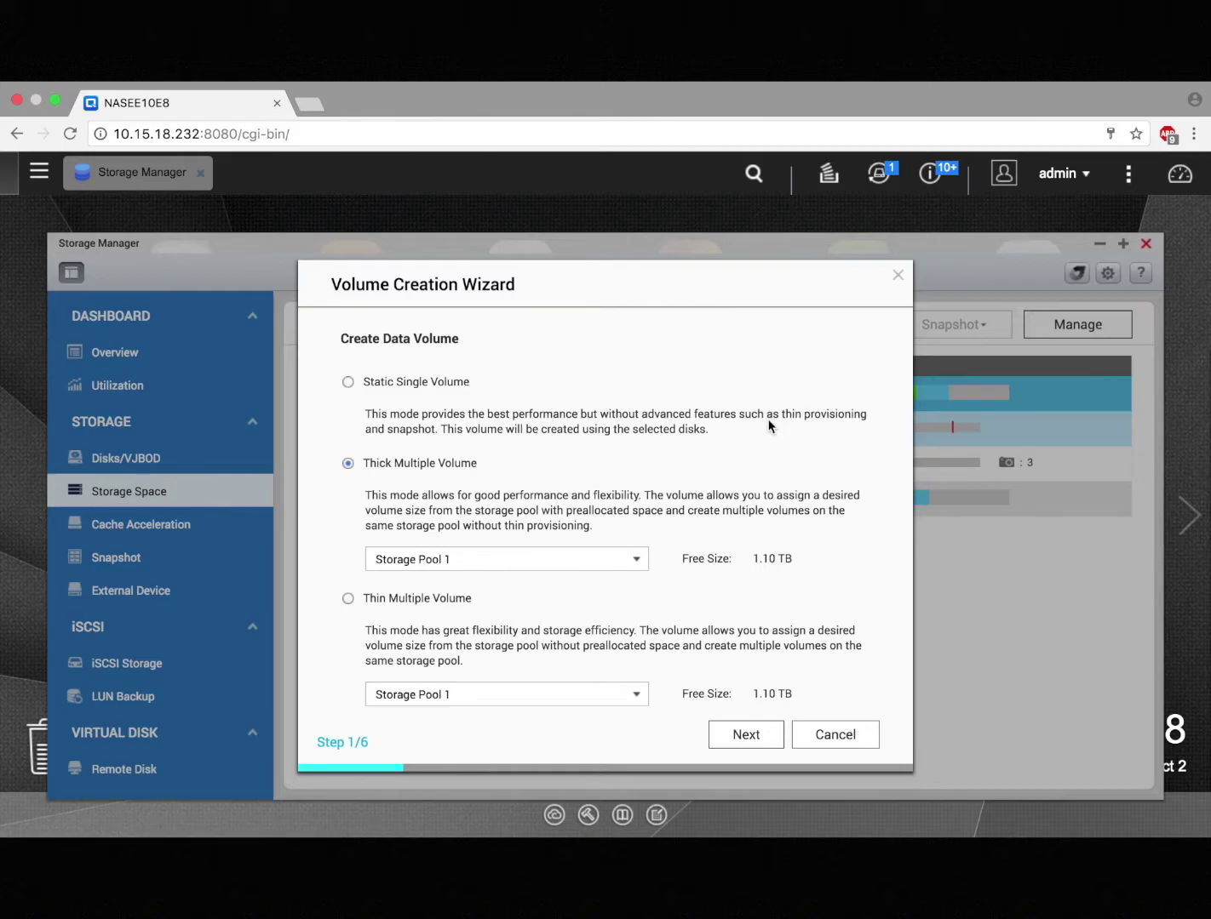
{"action": "left_click", "coordinate": [771, 738]}
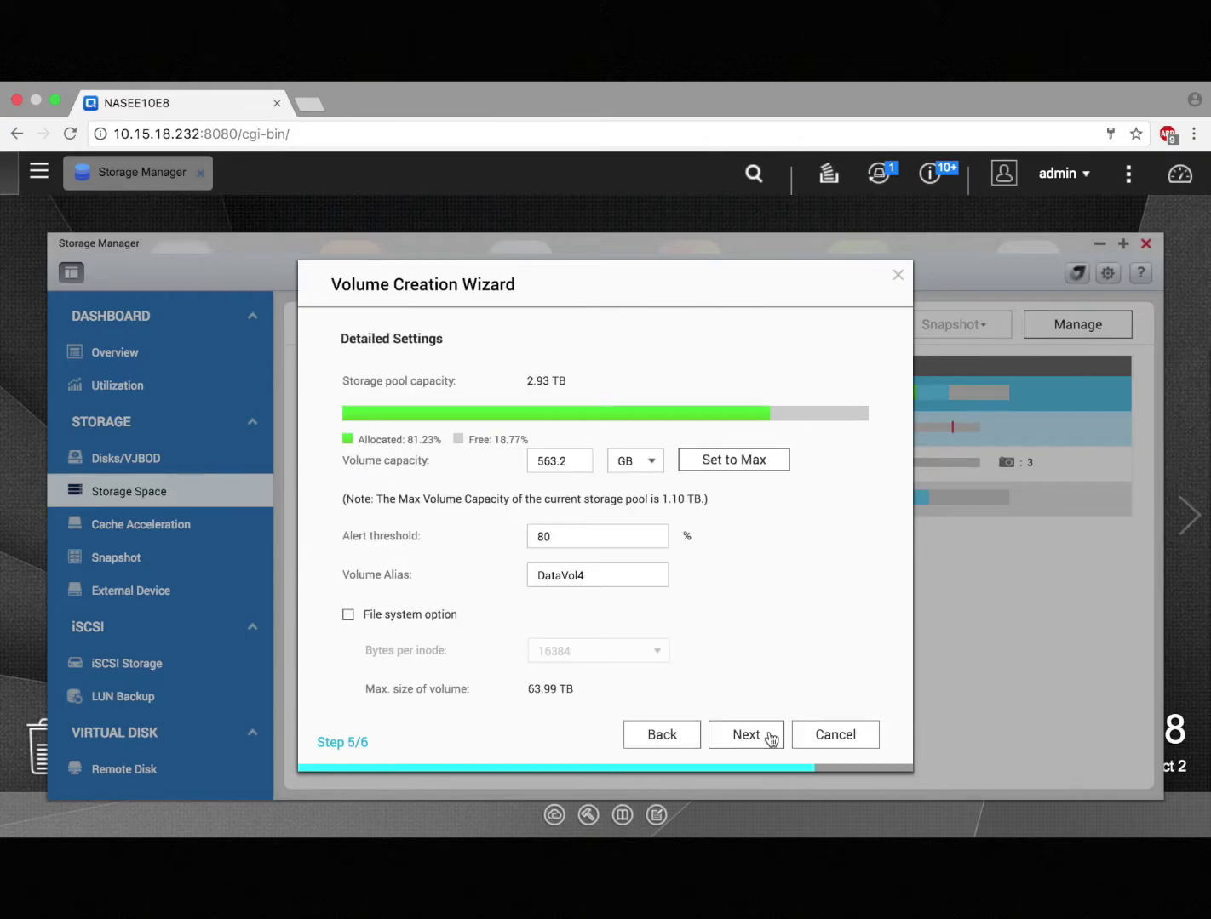
Set the new volume's capacity to 50 GB
{"action": "left_click", "coordinate": [573, 458]}
{"action": "left_click_drag", "start_coordinate": [573, 458], "coordinate": [498, 453]}
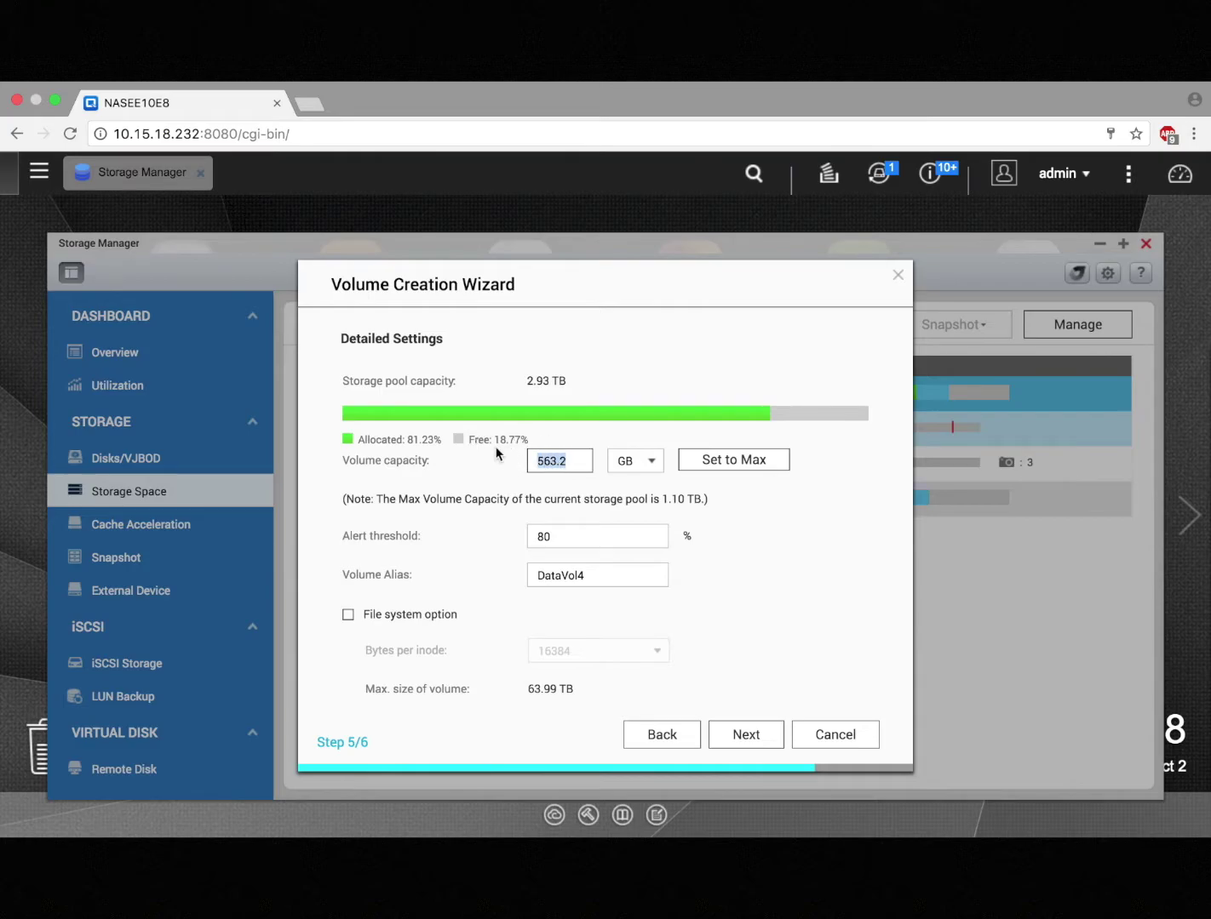
{"action": "type", "text": "50"}
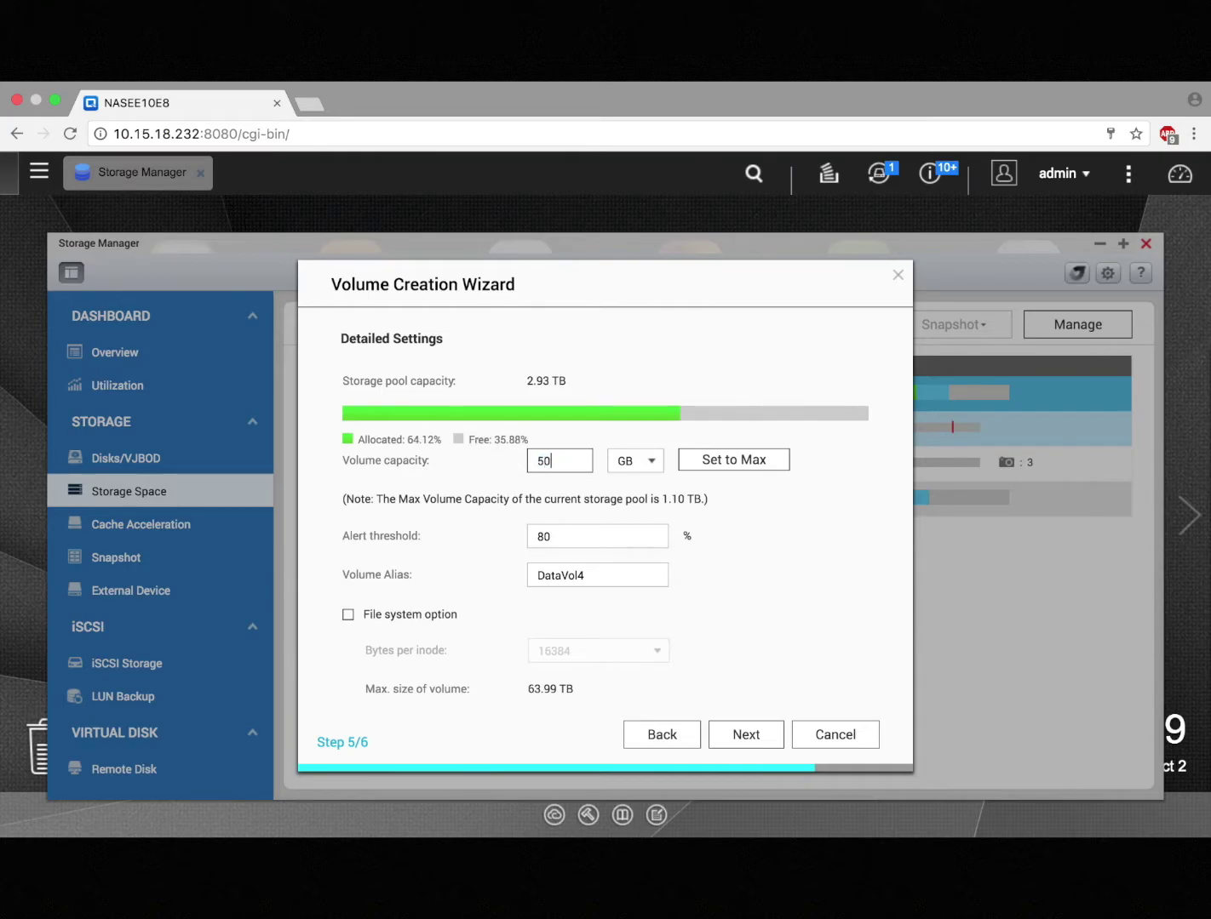
Enable encryption for the new volume, enter and verify the encryption password, and finish creating the volume
{"action": "scroll", "coordinate": [481, 498], "scroll_direction": "down", "scroll_amount": 2}
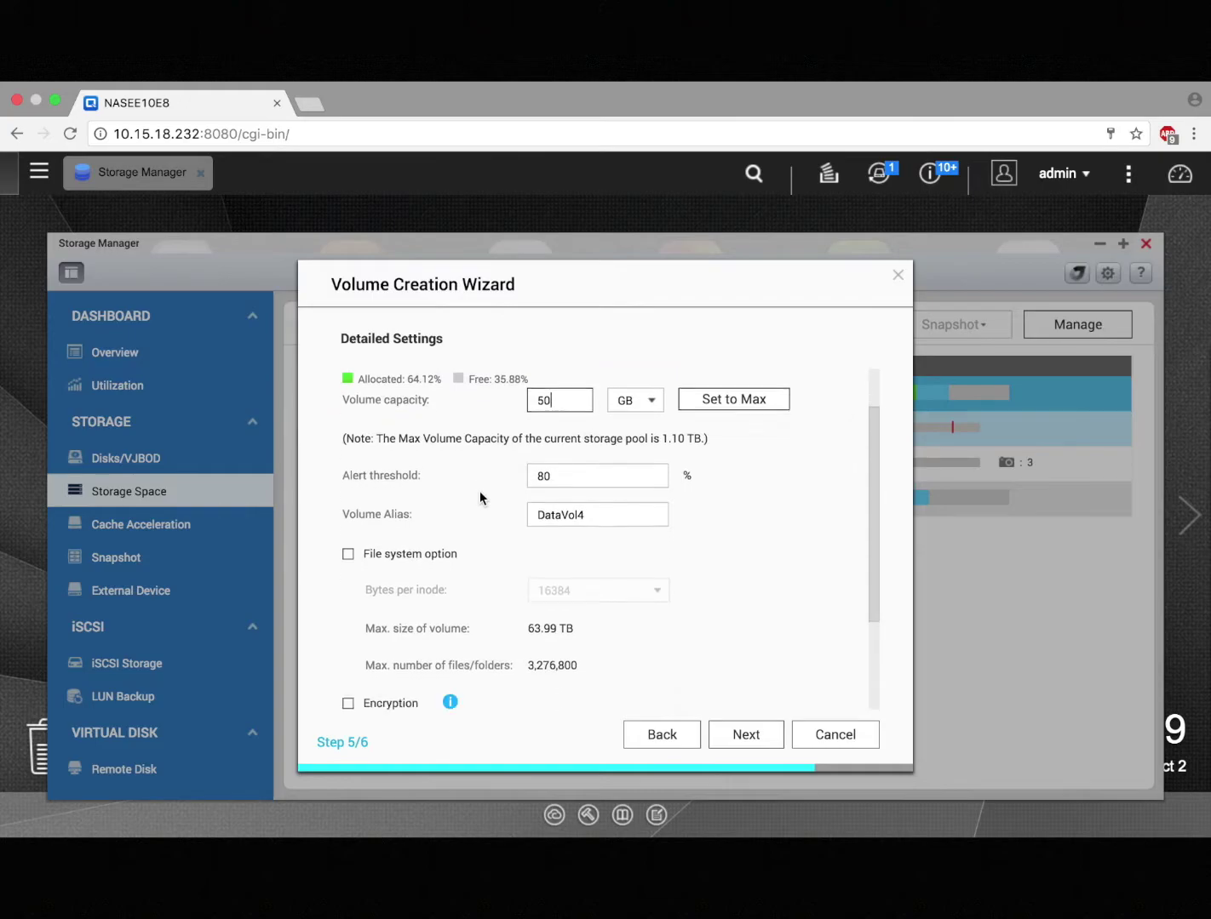
{"action": "scroll", "coordinate": [479, 493], "scroll_direction": "down", "scroll_amount": 3}
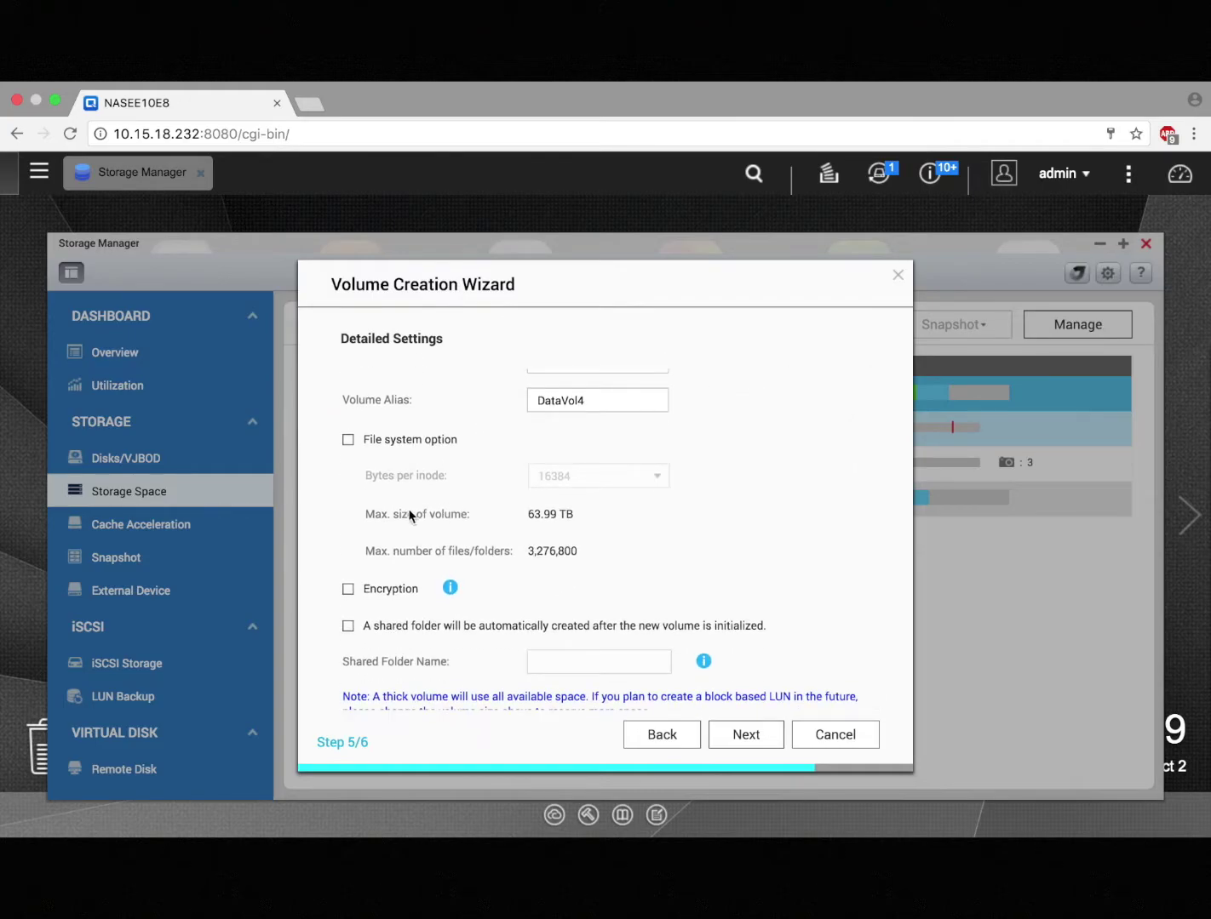
{"action": "left_click", "coordinate": [349, 591]}
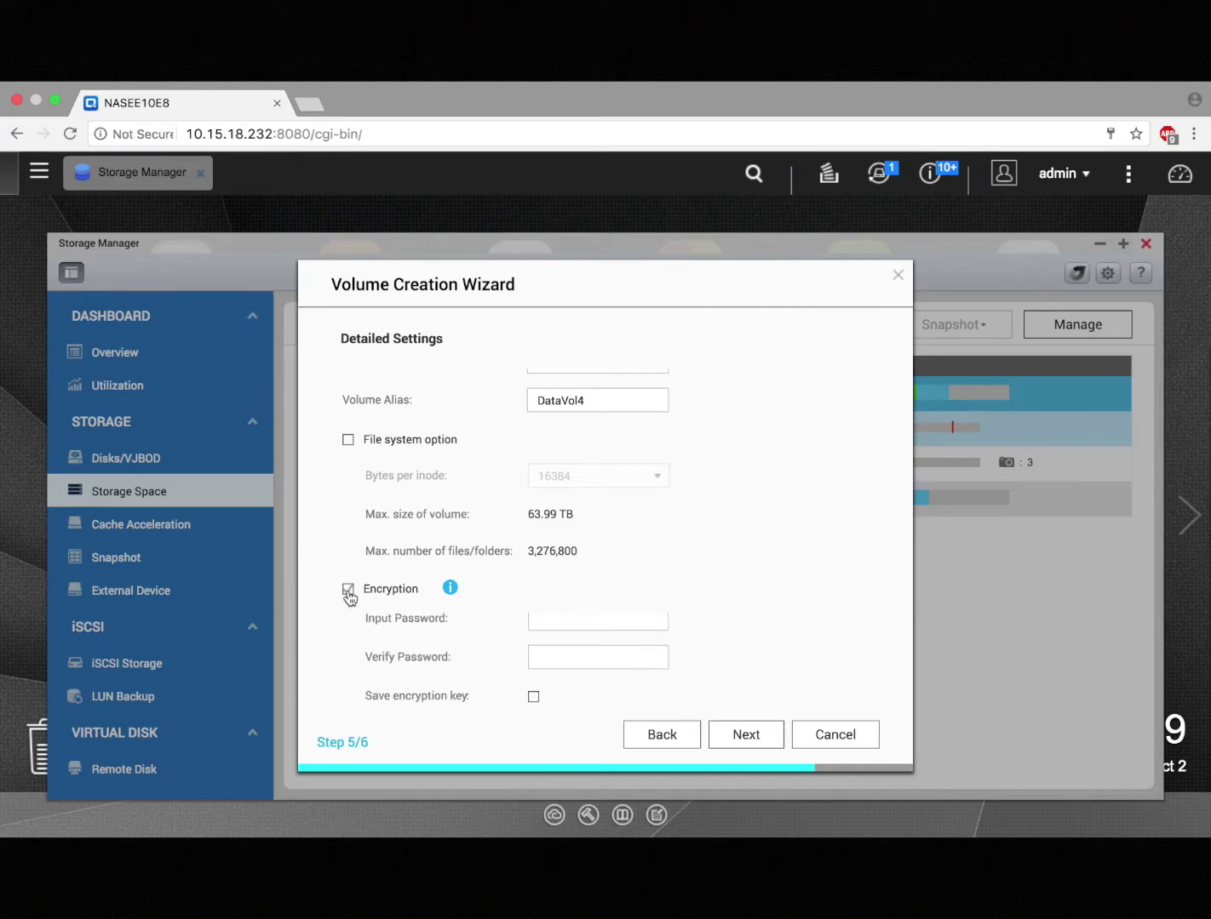
{"action": "left_click", "coordinate": [558, 622]}
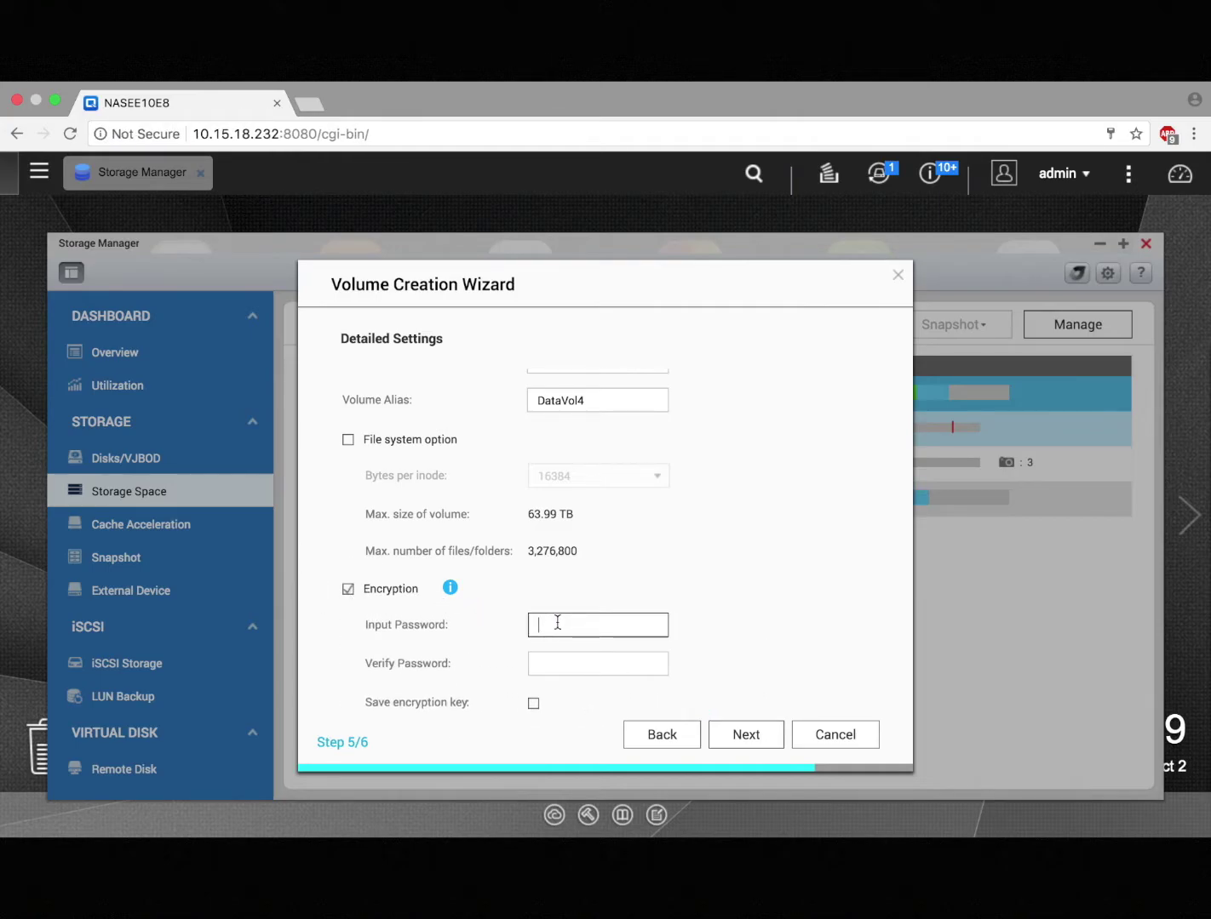
{"action": "type", "text": "•••"}
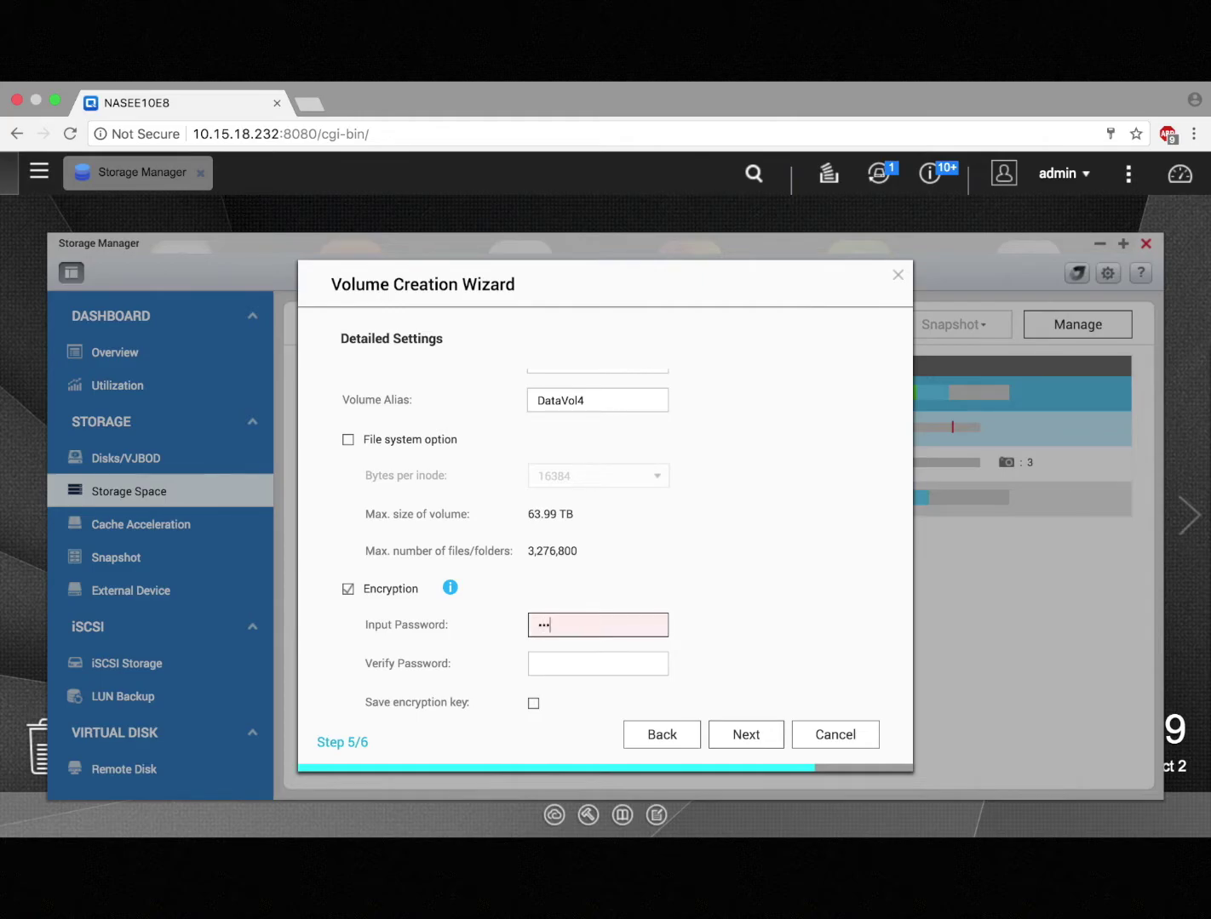
{"action": "type", "text": "••••••"}
{"action": "left_click", "coordinate": [598, 663]}
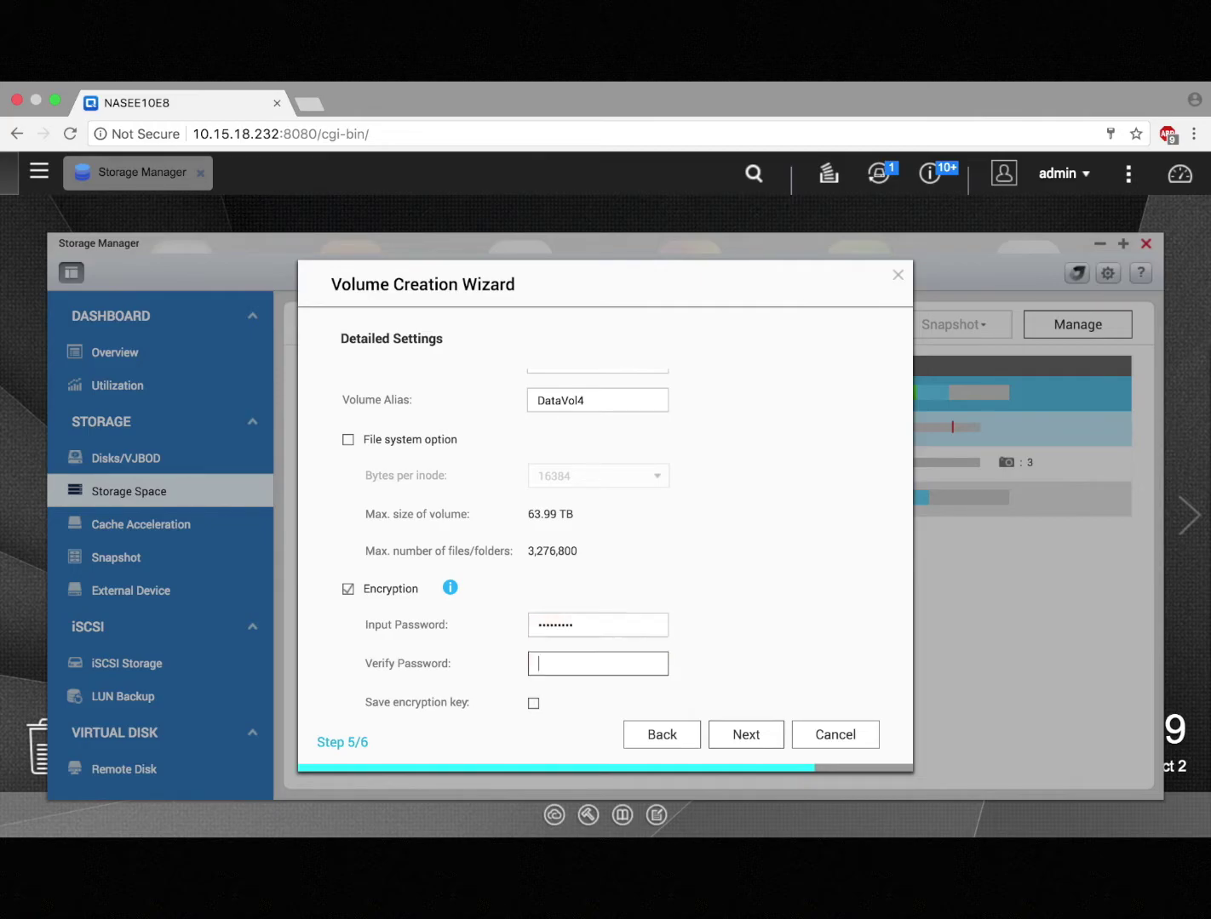
{"action": "type", "text": "••••"}
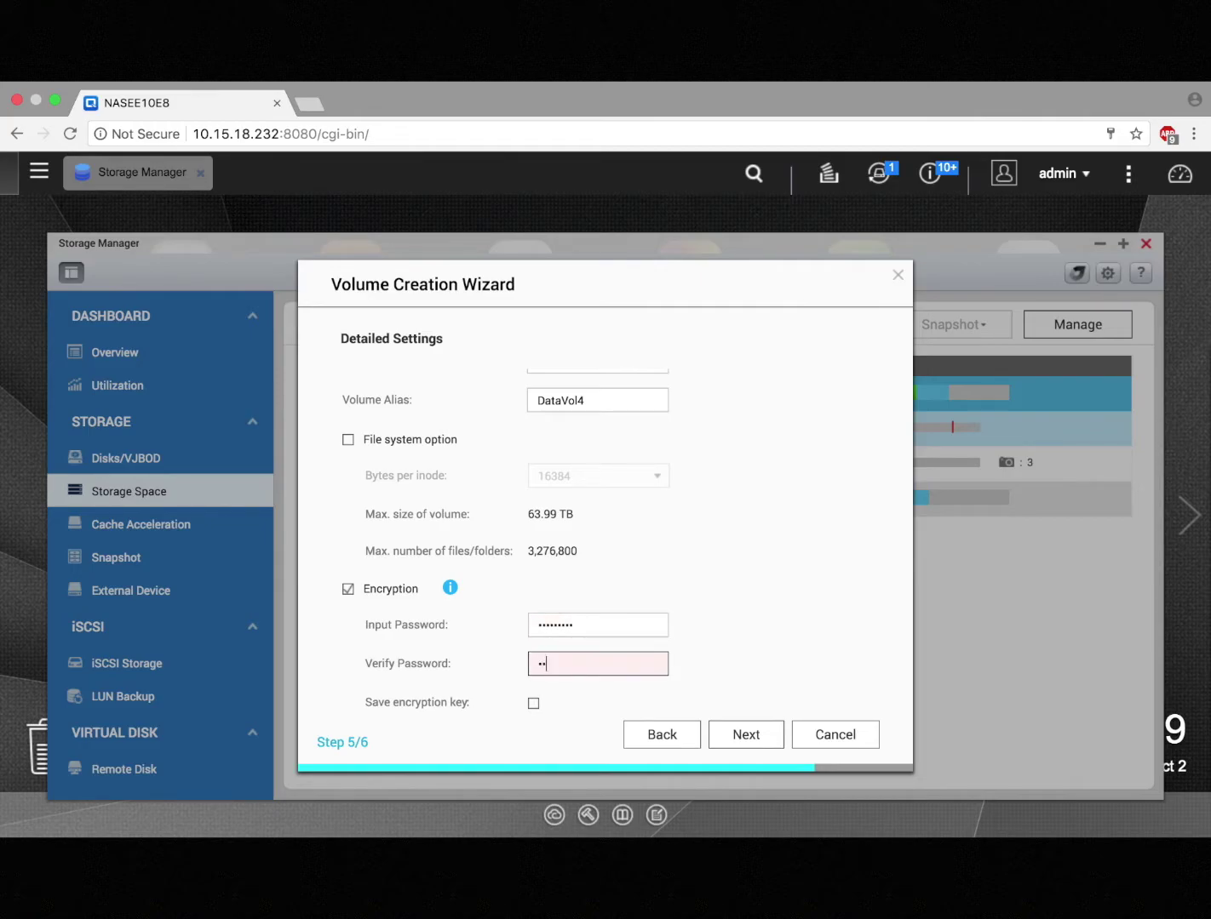
{"action": "type", "text": "•••••"}
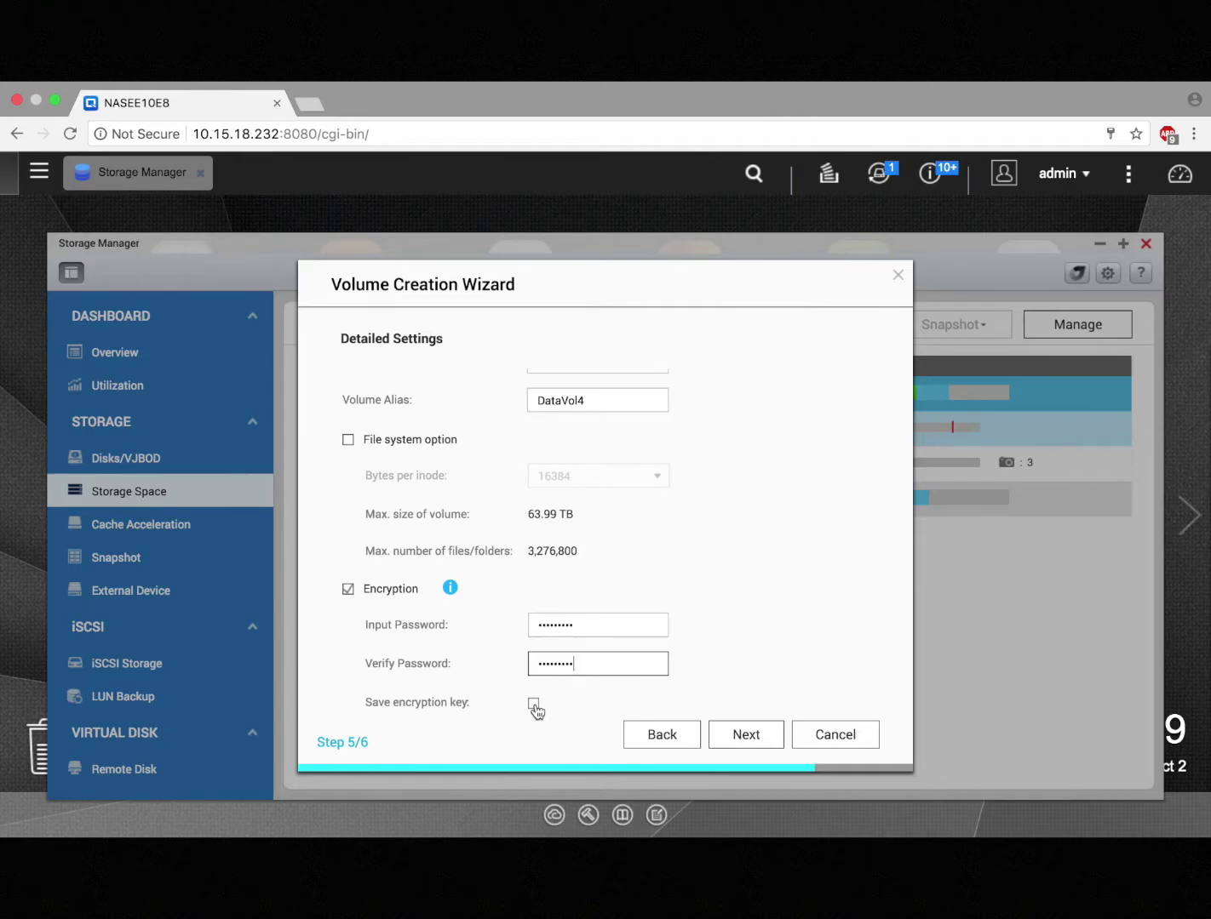
{"action": "left_click", "coordinate": [746, 736]}
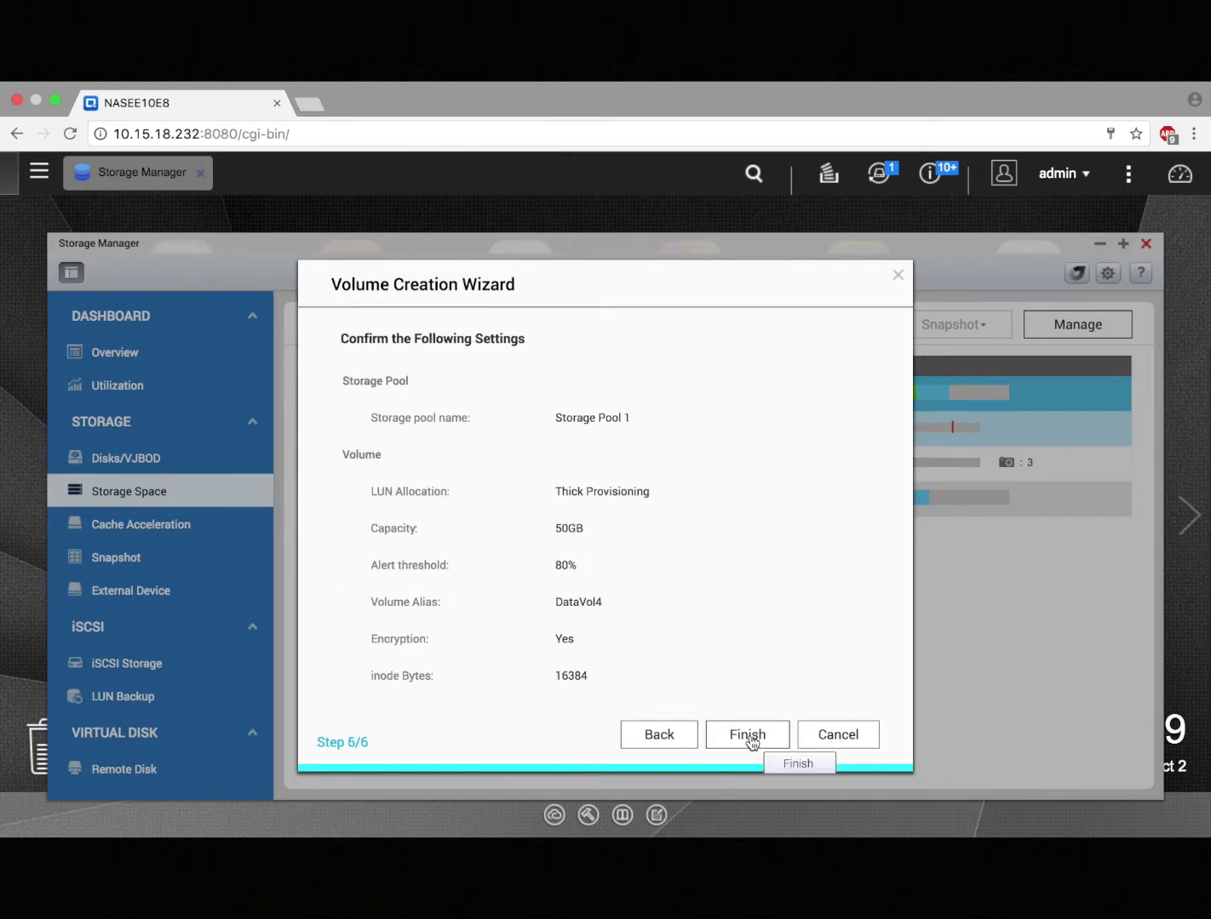
{"action": "left_click", "coordinate": [749, 737]}
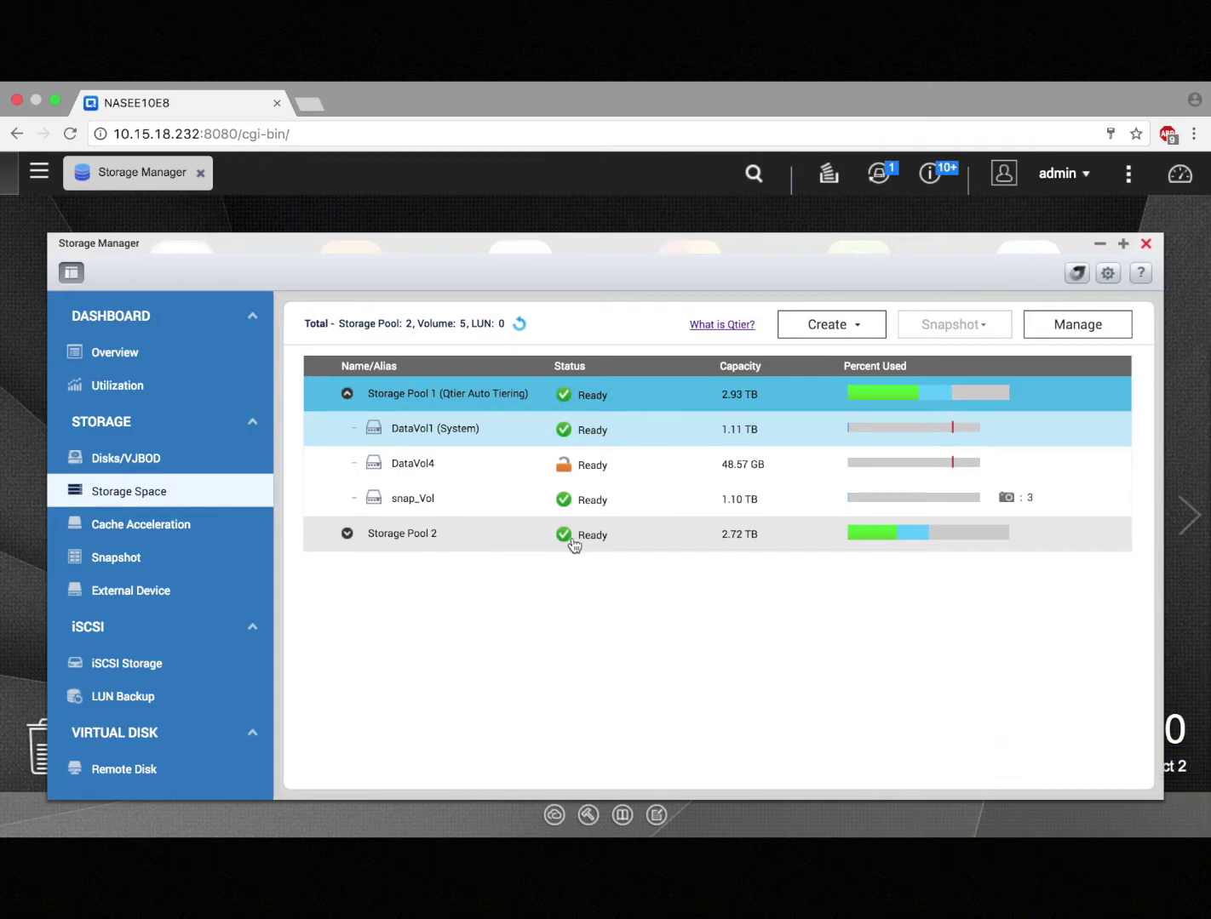
Lock the encrypted DataVol4 volume and unlock it again by entering the encryption password
{"action": "left_click", "coordinate": [583, 466]}
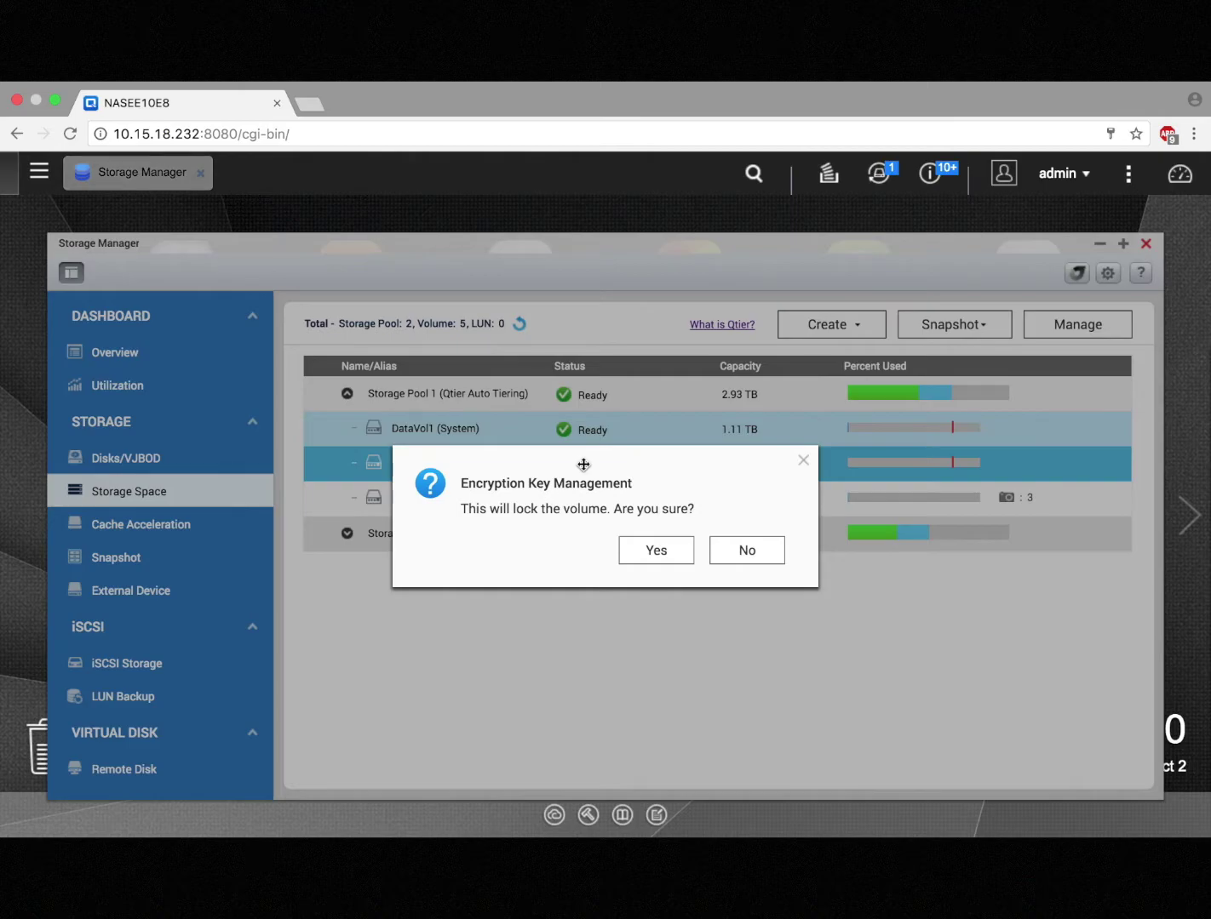
{"action": "left_click", "coordinate": [648, 563]}
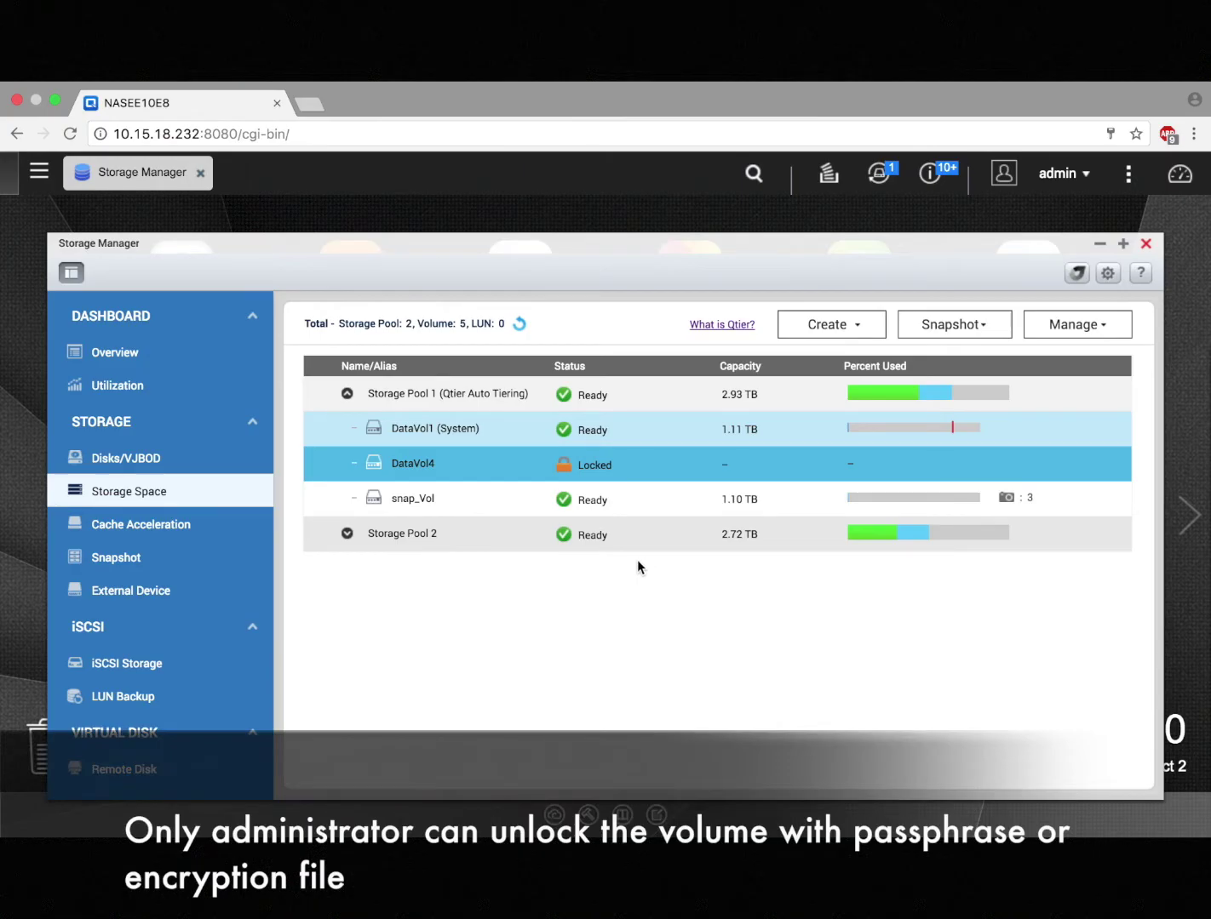
{"action": "left_click", "coordinate": [569, 467]}
{"action": "left_click", "coordinate": [579, 462]}
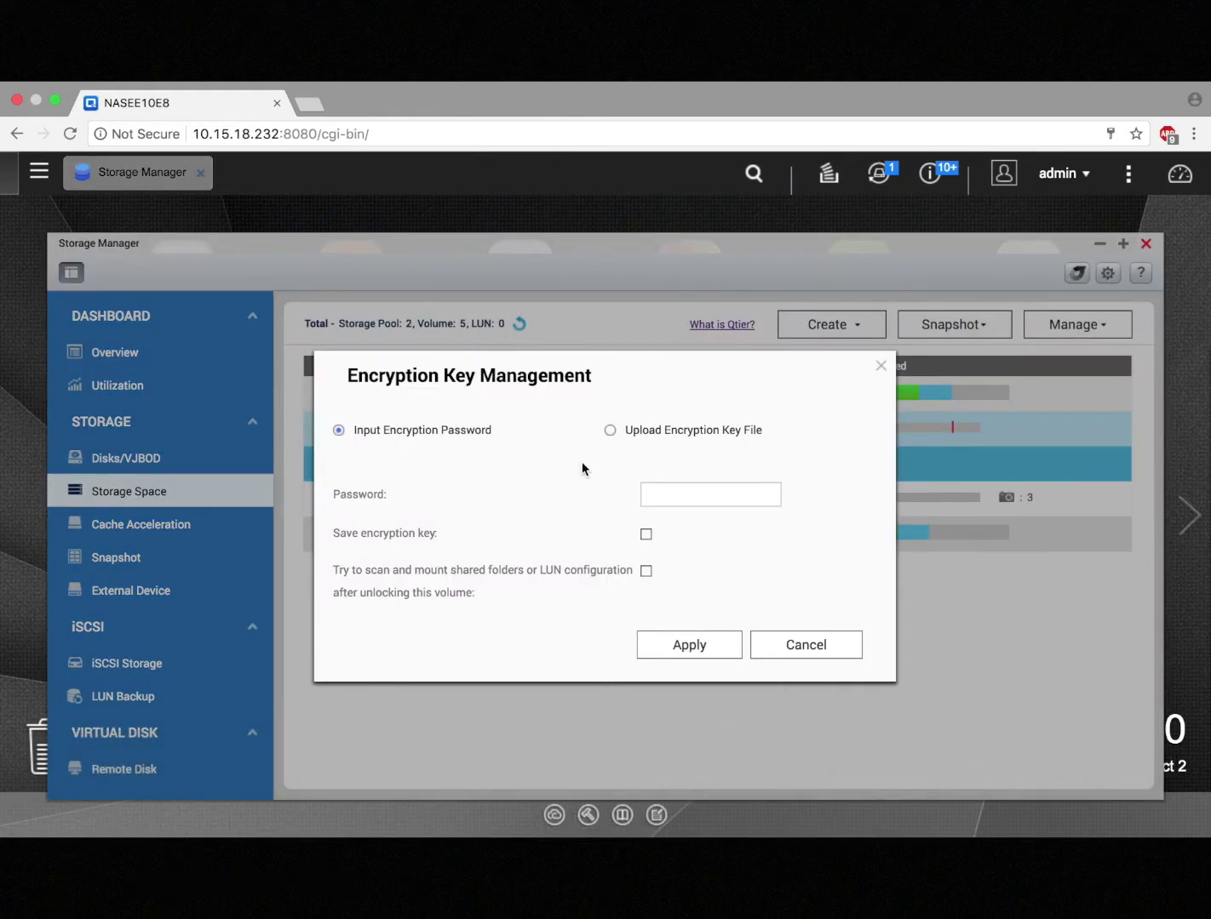
{"action": "left_click", "coordinate": [673, 500]}
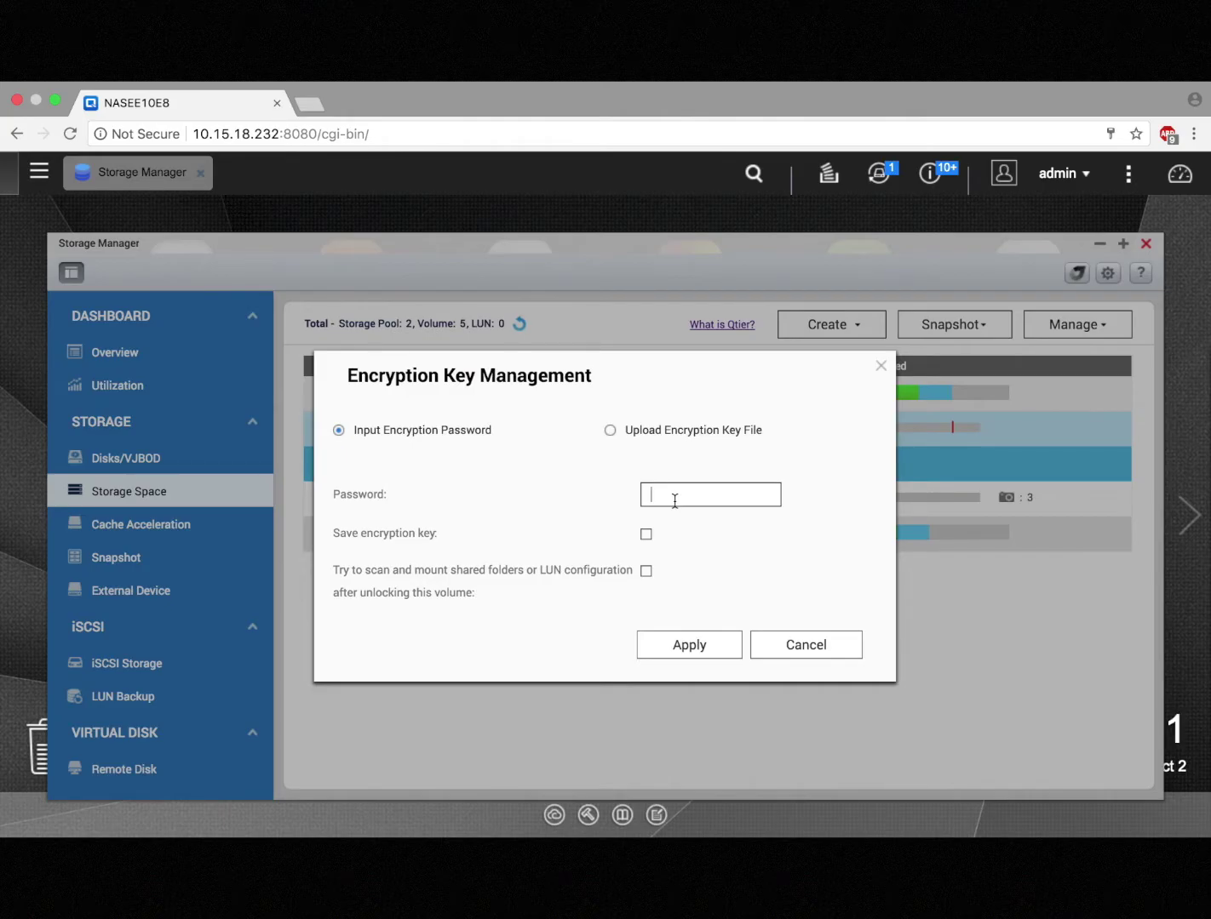
{"action": "type", "text": "**********"}
{"action": "left_click", "coordinate": [686, 647]}
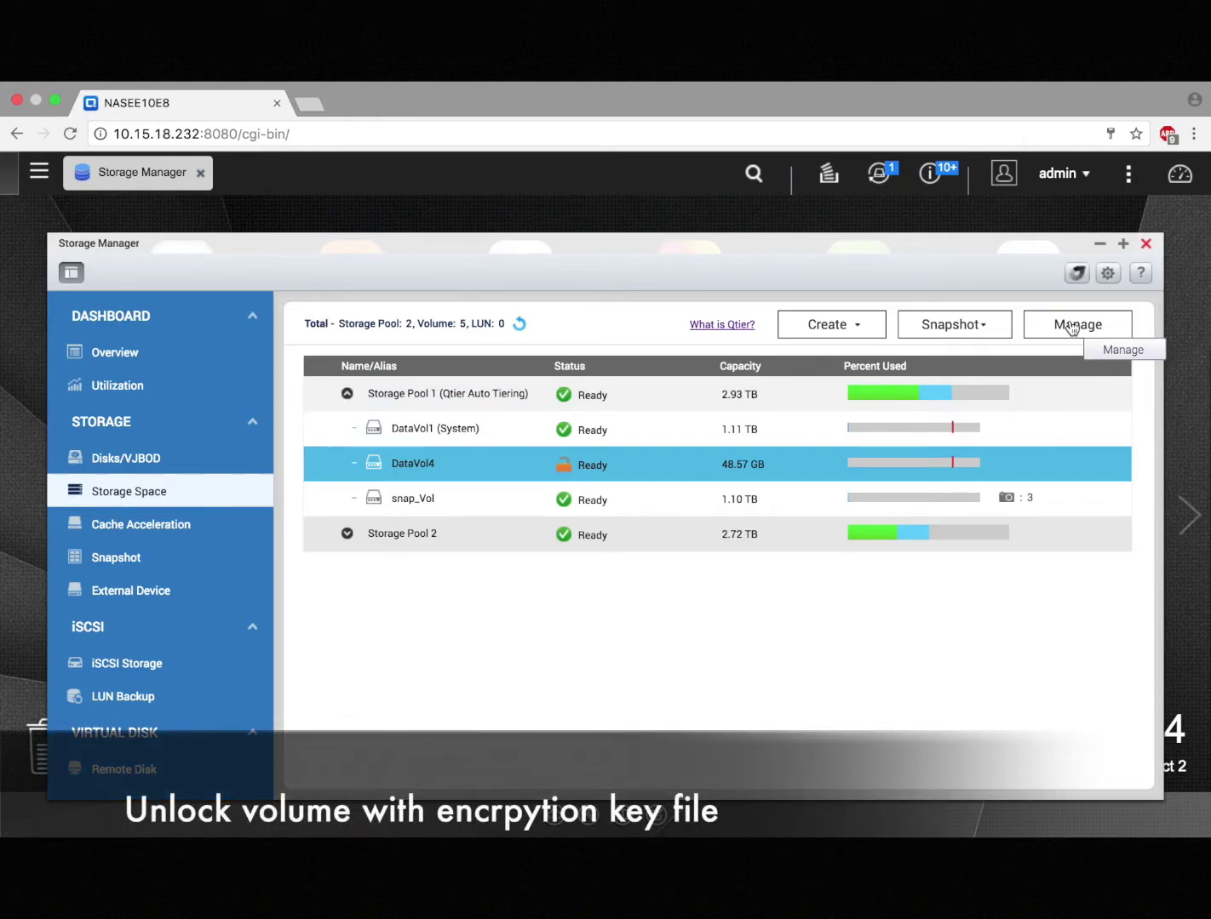
Download the encryption key file of the DataVol4 volume, authorizing it with the encryption password
{"action": "left_click", "coordinate": [1071, 327]}
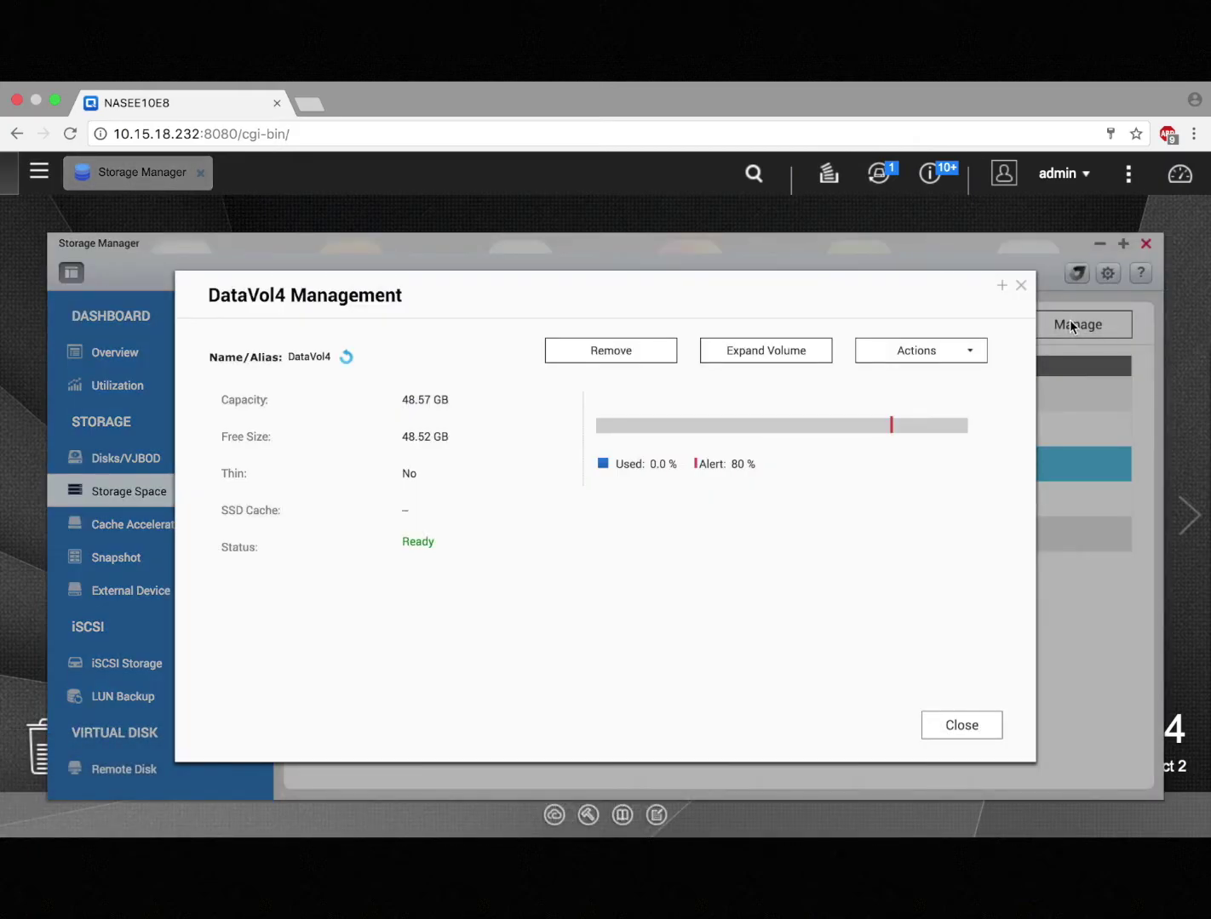
{"action": "left_click", "coordinate": [973, 355]}
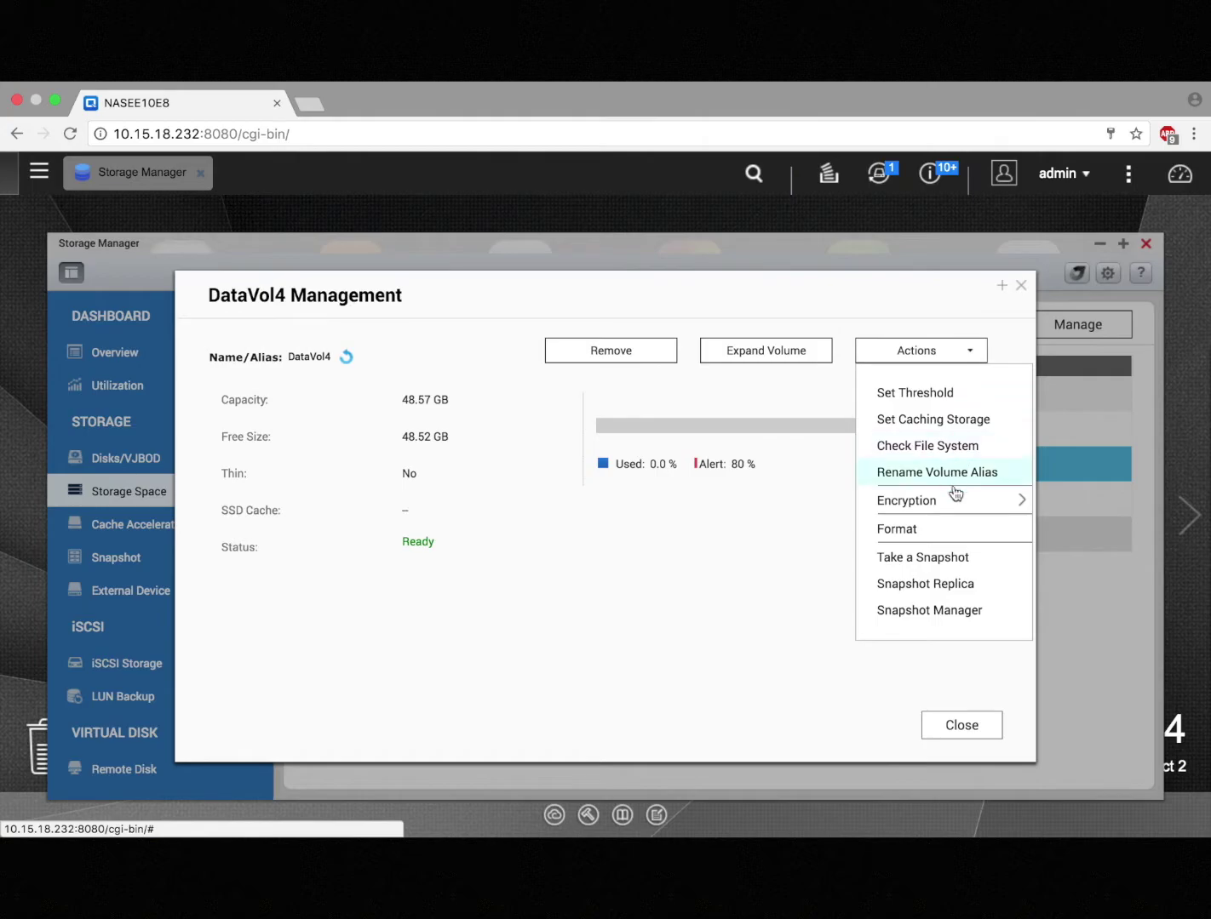
{"action": "mouse_move", "coordinate": [953, 504]}
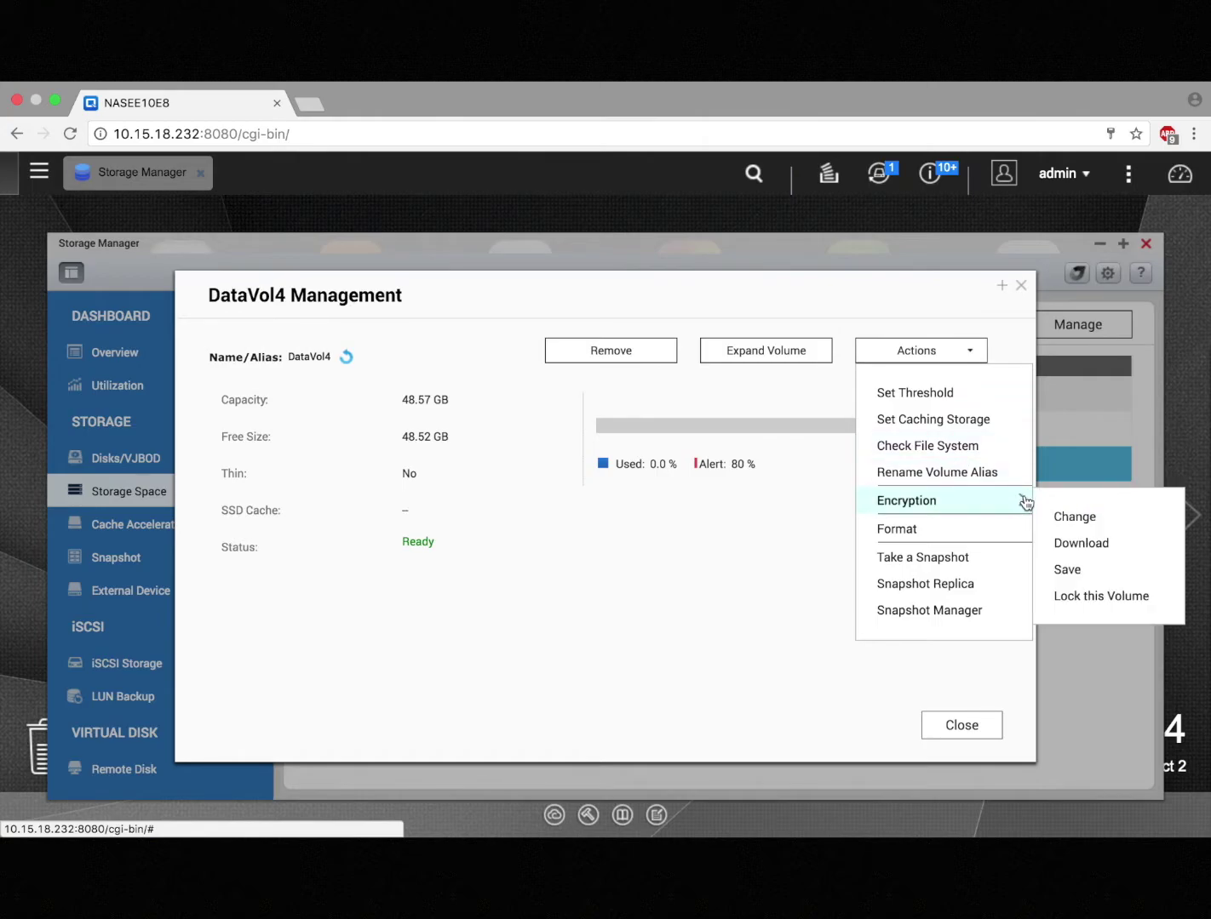
{"action": "left_click", "coordinate": [1062, 544]}
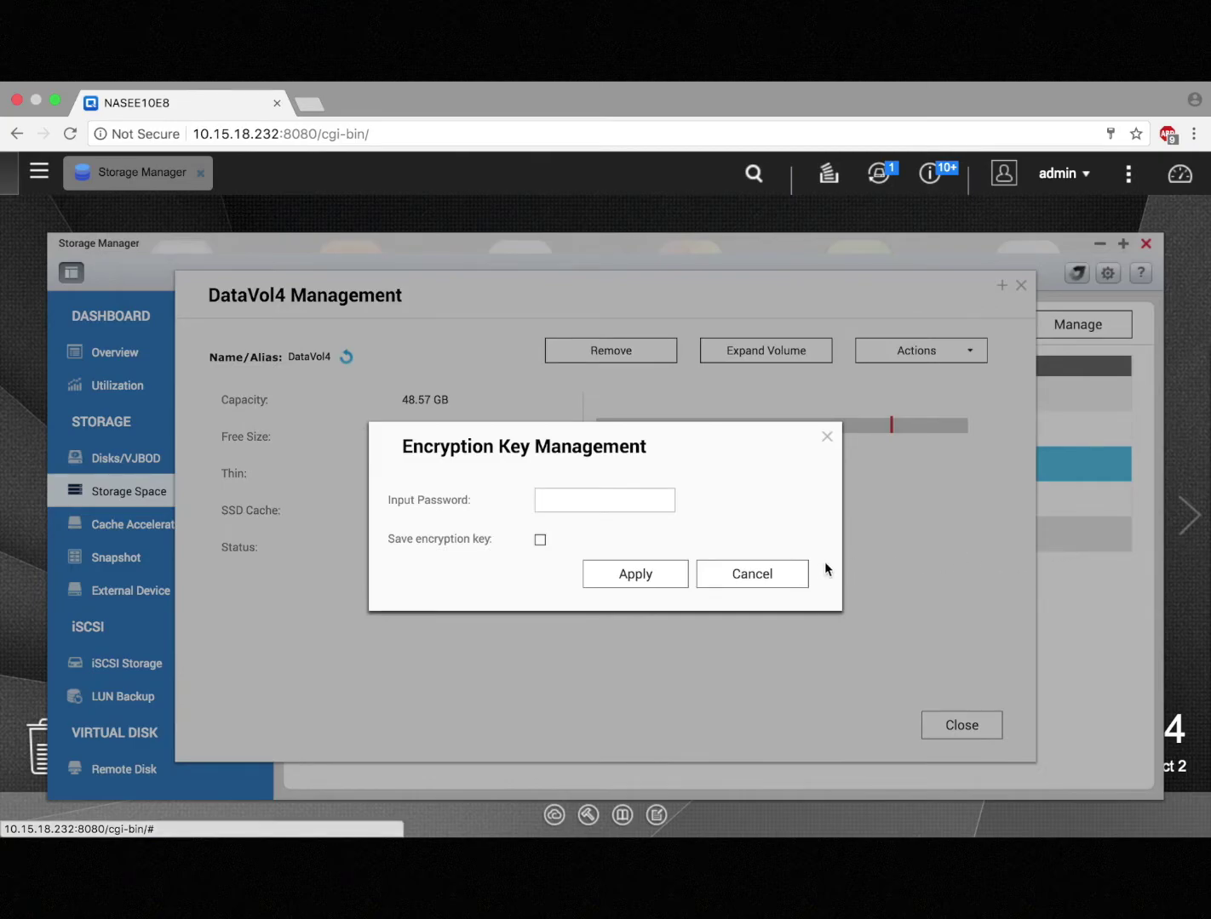
{"action": "left_click", "coordinate": [655, 497]}
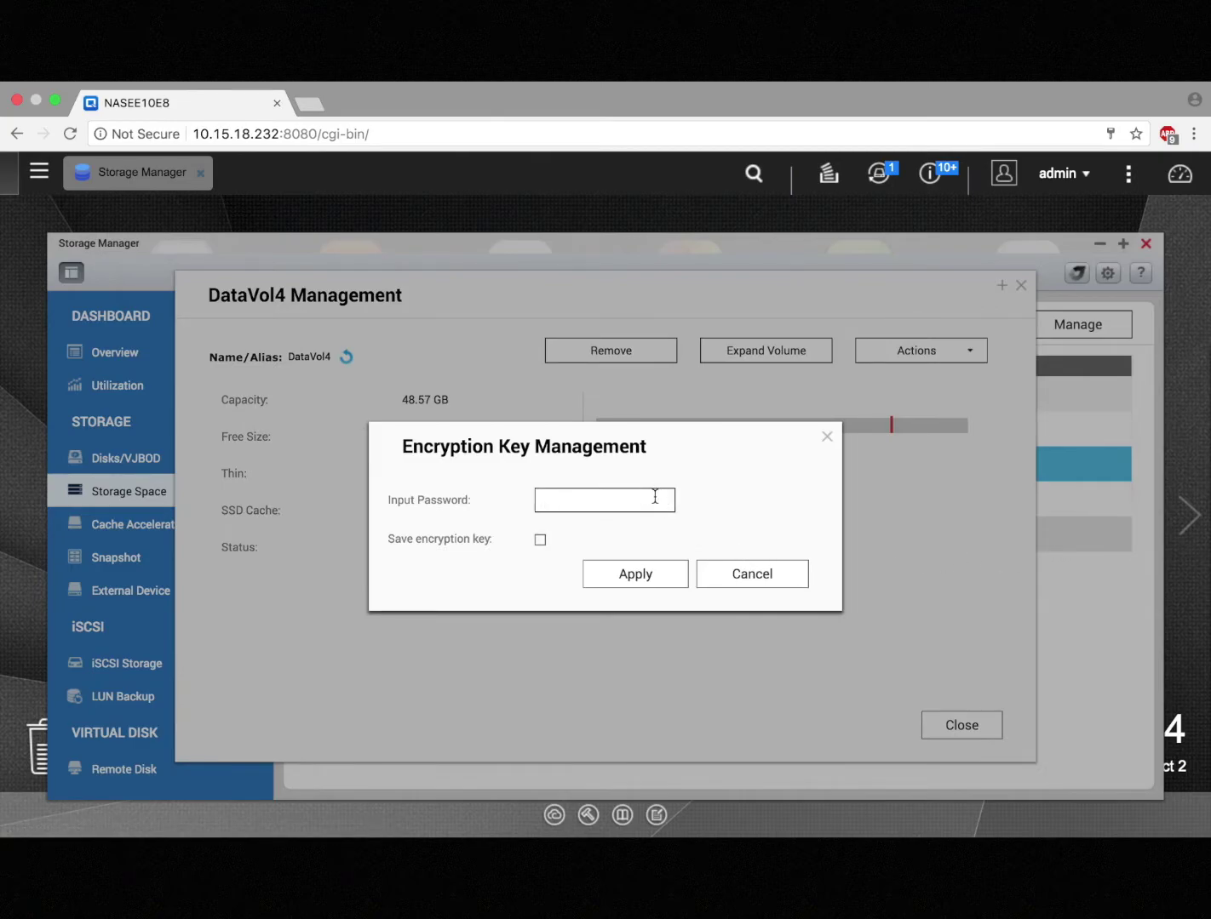
{"action": "type", "text": "**********"}
{"action": "left_click", "coordinate": [644, 574]}
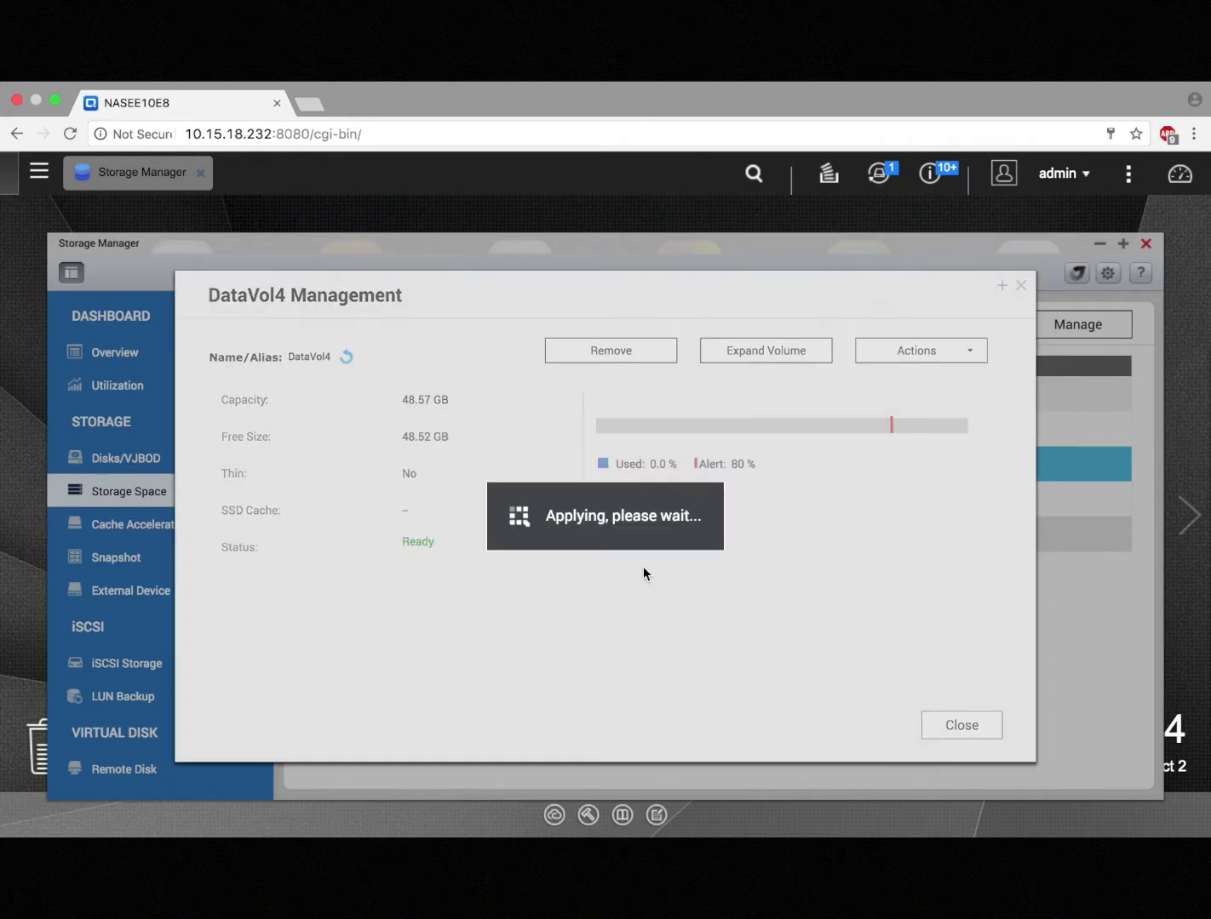
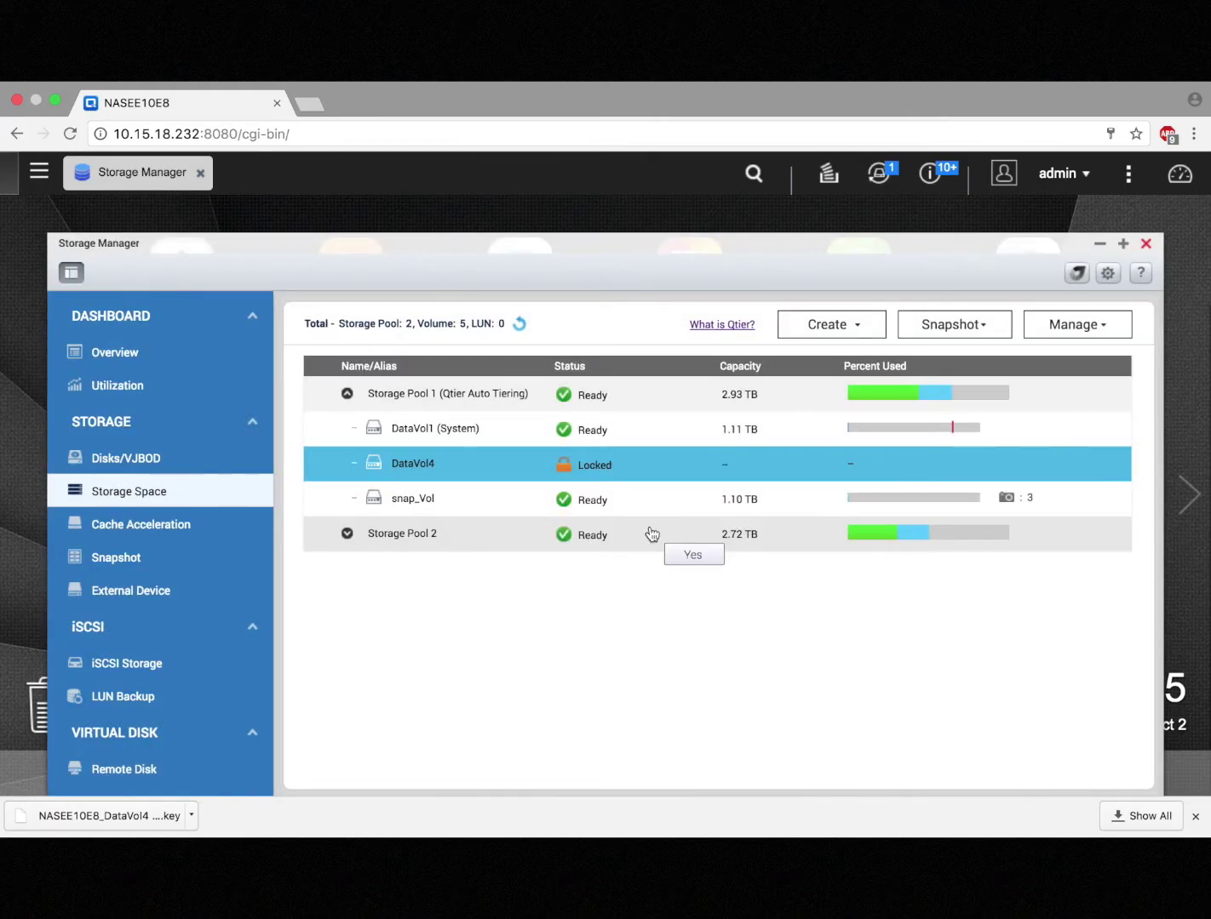
Submit the encryption key file NASEE10E8_DataVol5.key to unlock the locked DataVol4 volume
{"action": "left_click", "coordinate": [573, 468]}
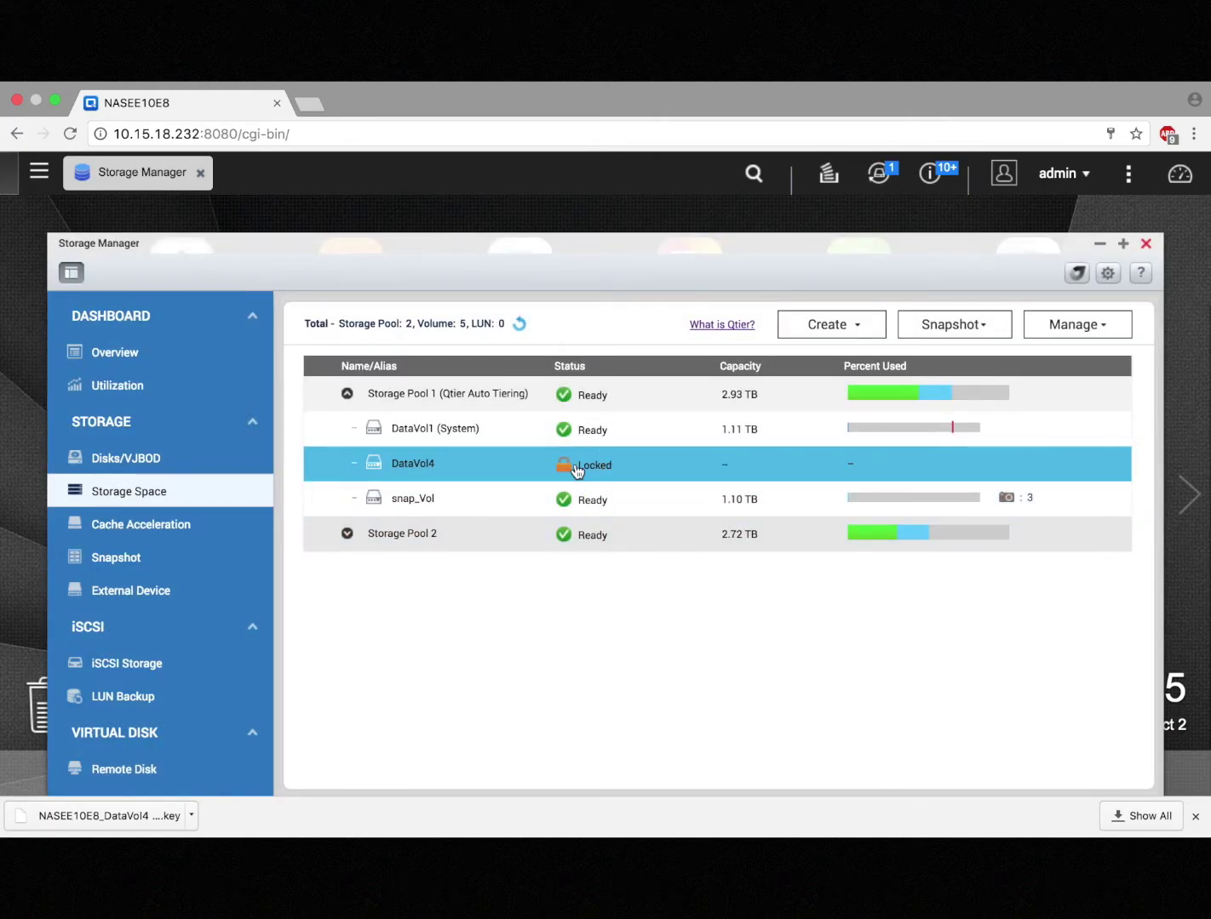
{"action": "left_click", "coordinate": [573, 464]}
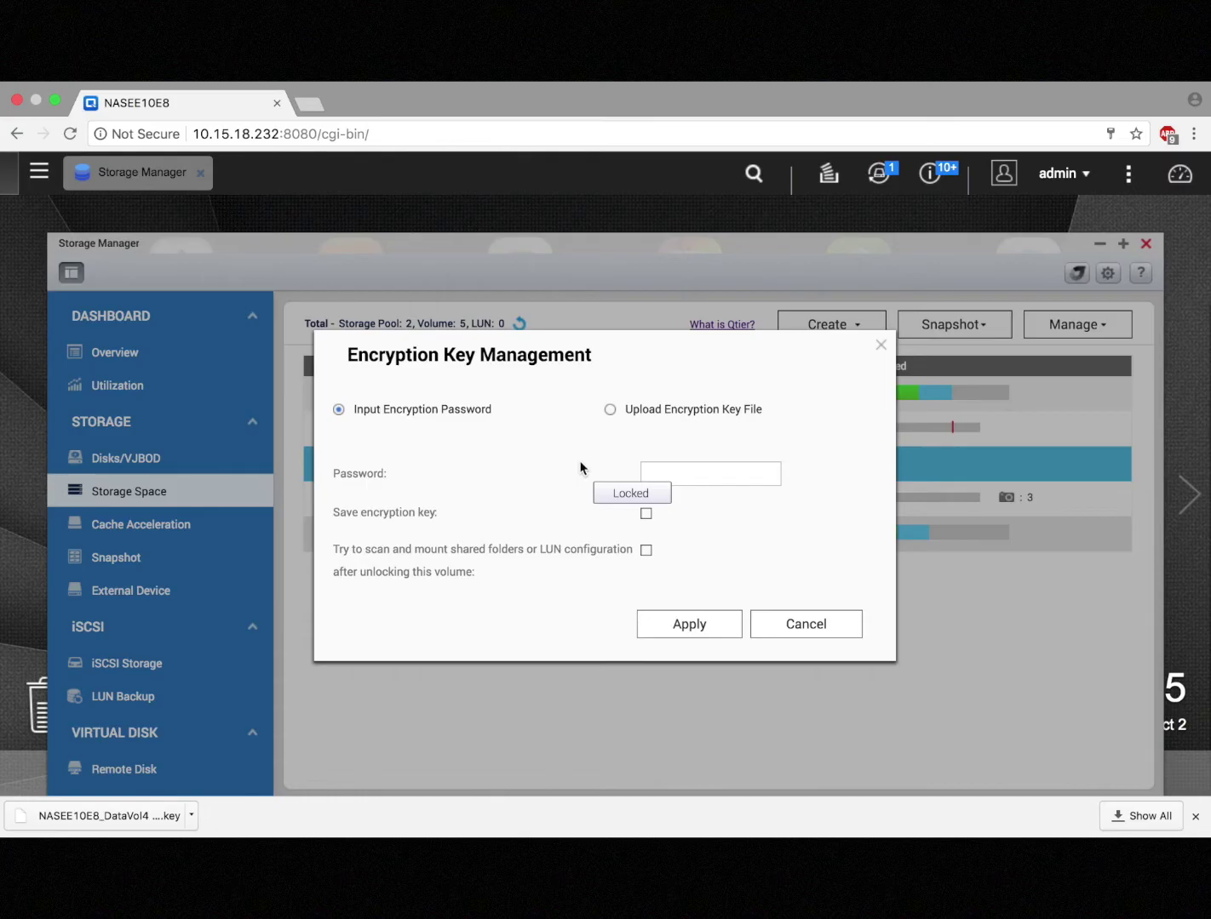
{"action": "left_click", "coordinate": [612, 411]}
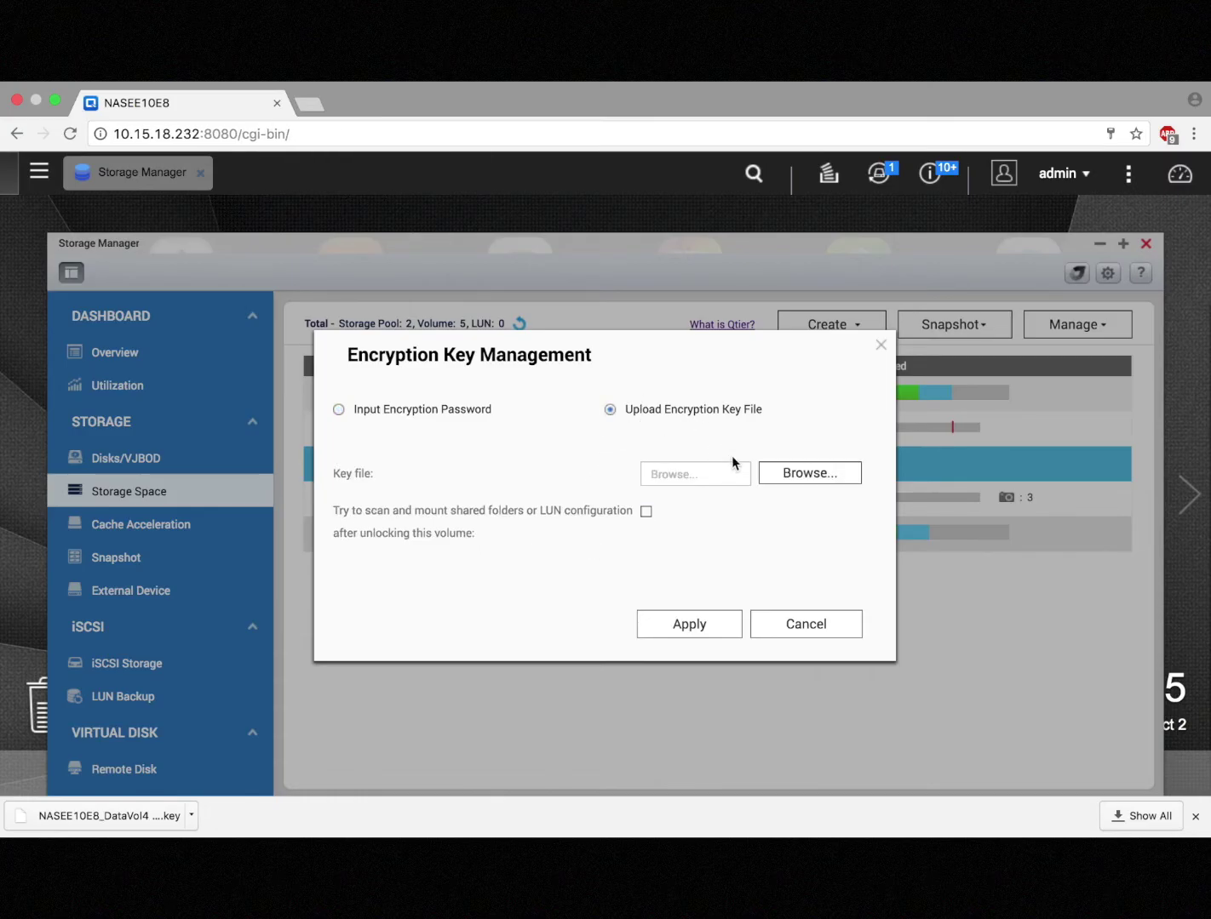
{"action": "left_click", "coordinate": [769, 474]}
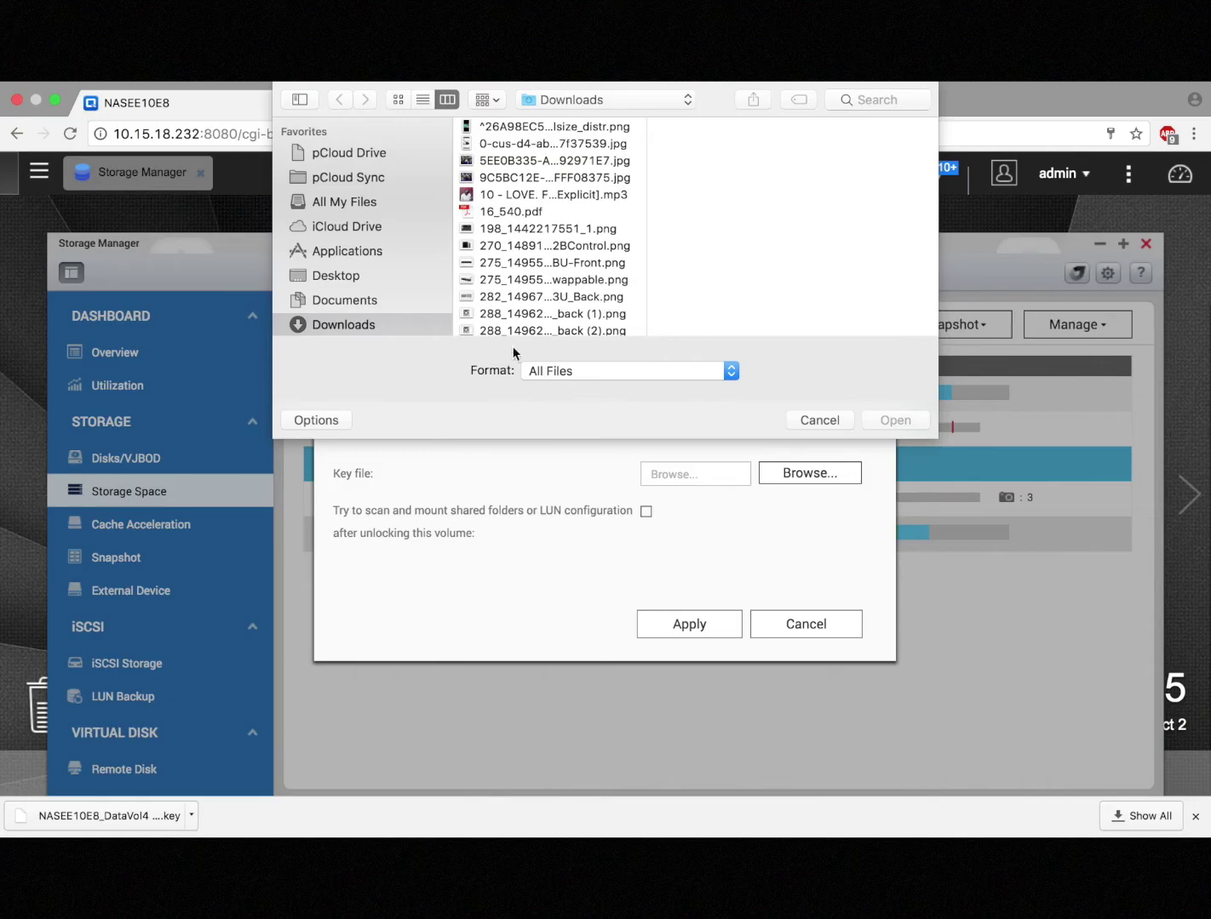
{"action": "left_click", "coordinate": [372, 203]}
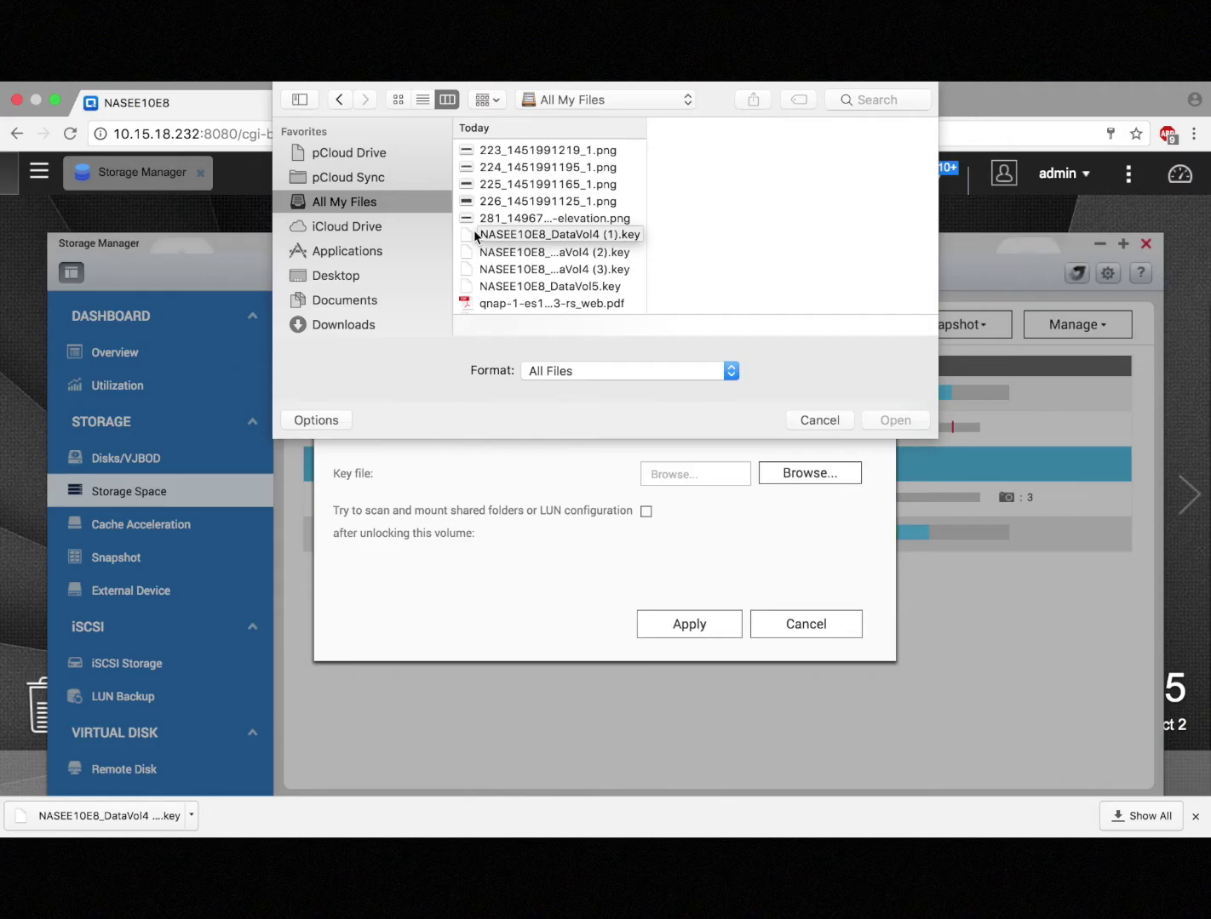
{"action": "left_click", "coordinate": [510, 287]}
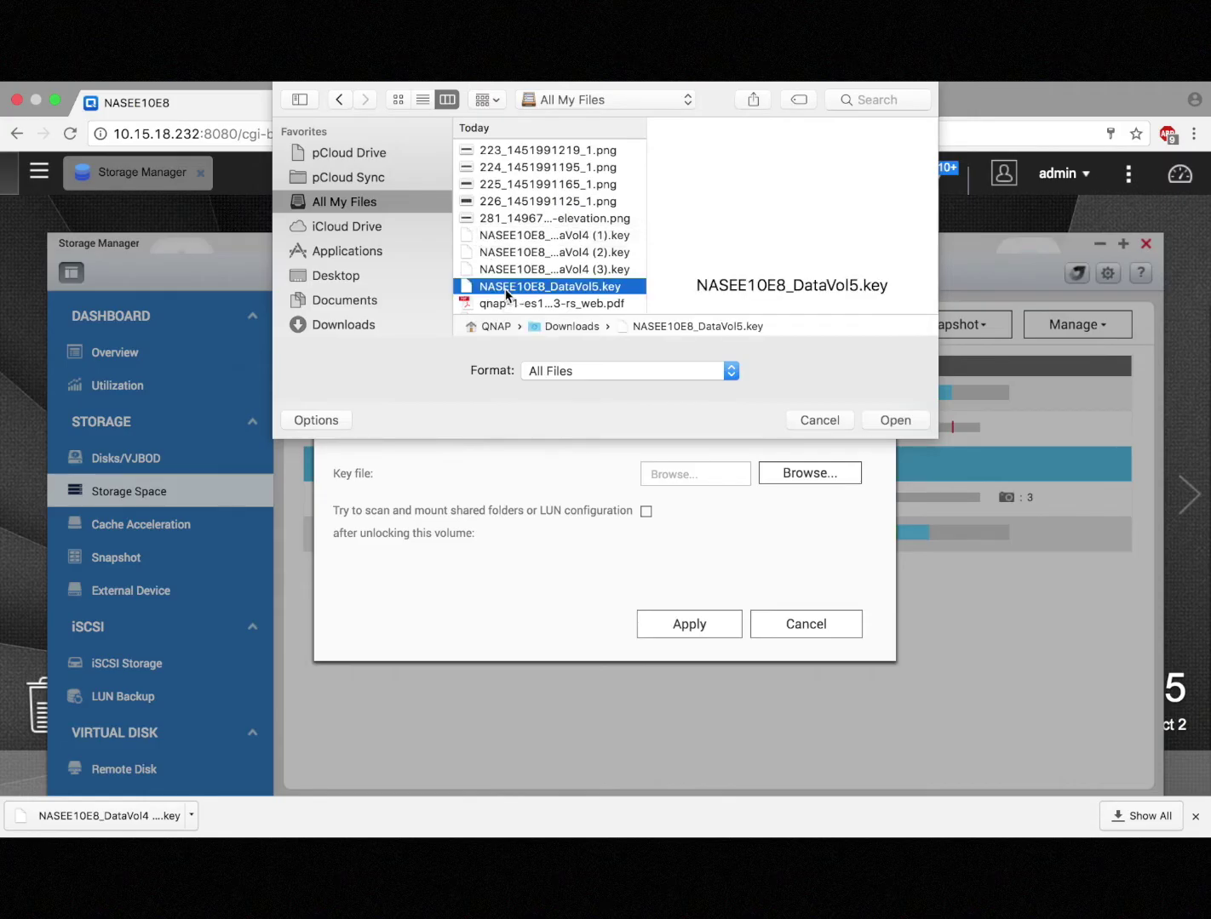
{"action": "left_click", "coordinate": [890, 420]}
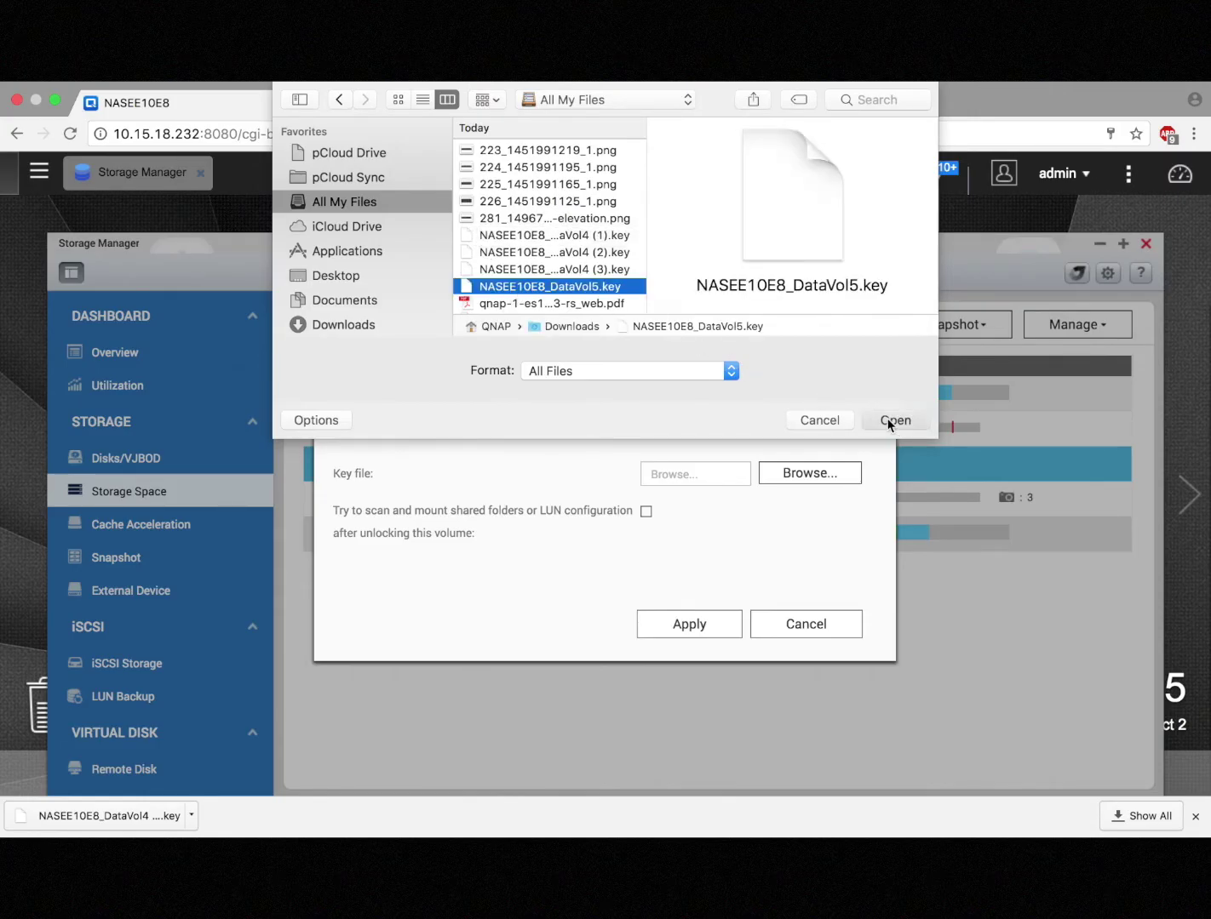
{"action": "left_click", "coordinate": [713, 624]}
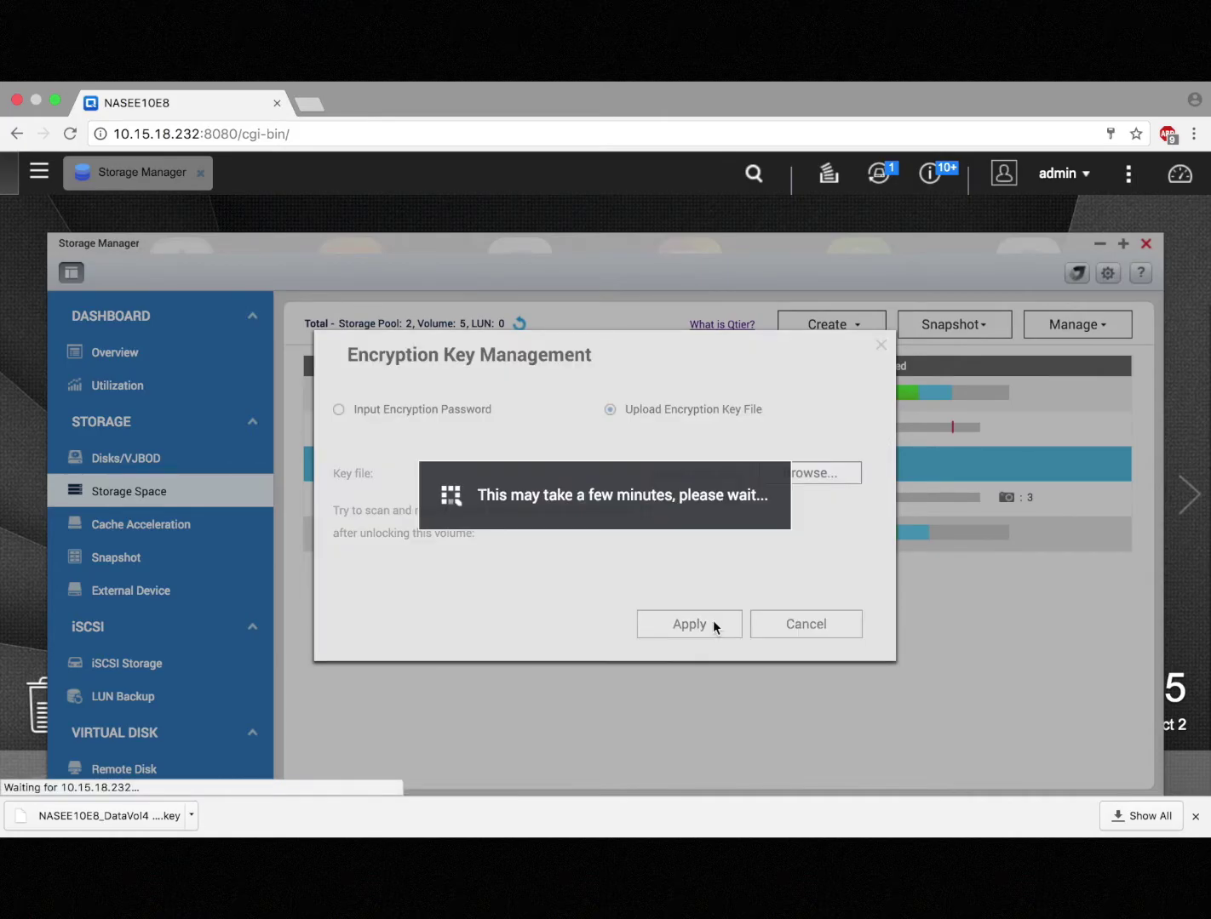